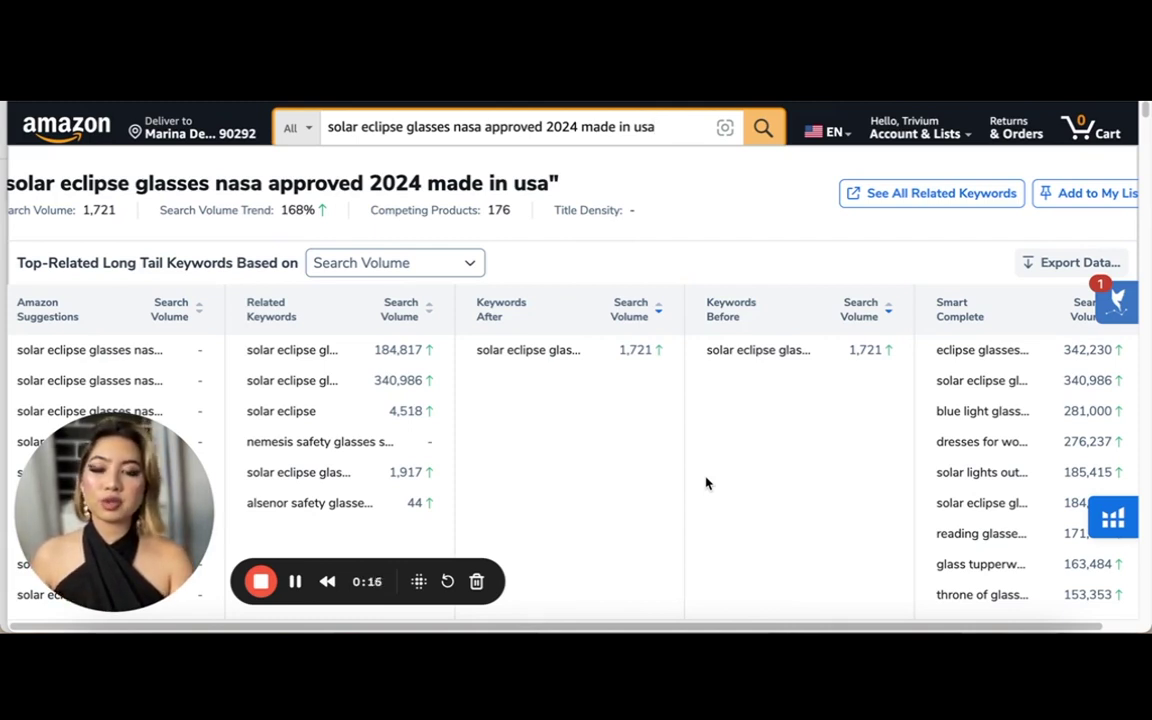
- Bring back the keyword table and open the 90-day volume history chart for 'solar eclipse glasses'
{"action": "left_click_drag", "start_coordinate": [146, 490], "coordinate": [611, 487]}
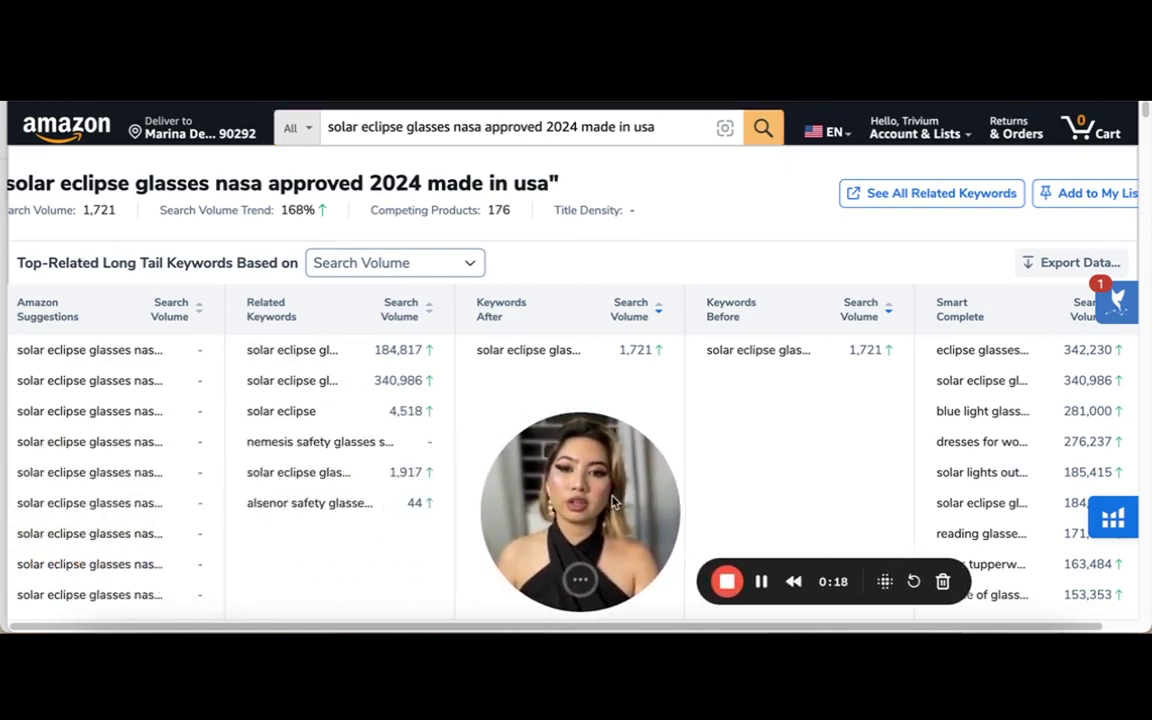
{"action": "key", "text": "Escape"}
{"action": "left_click", "coordinate": [524, 127]}
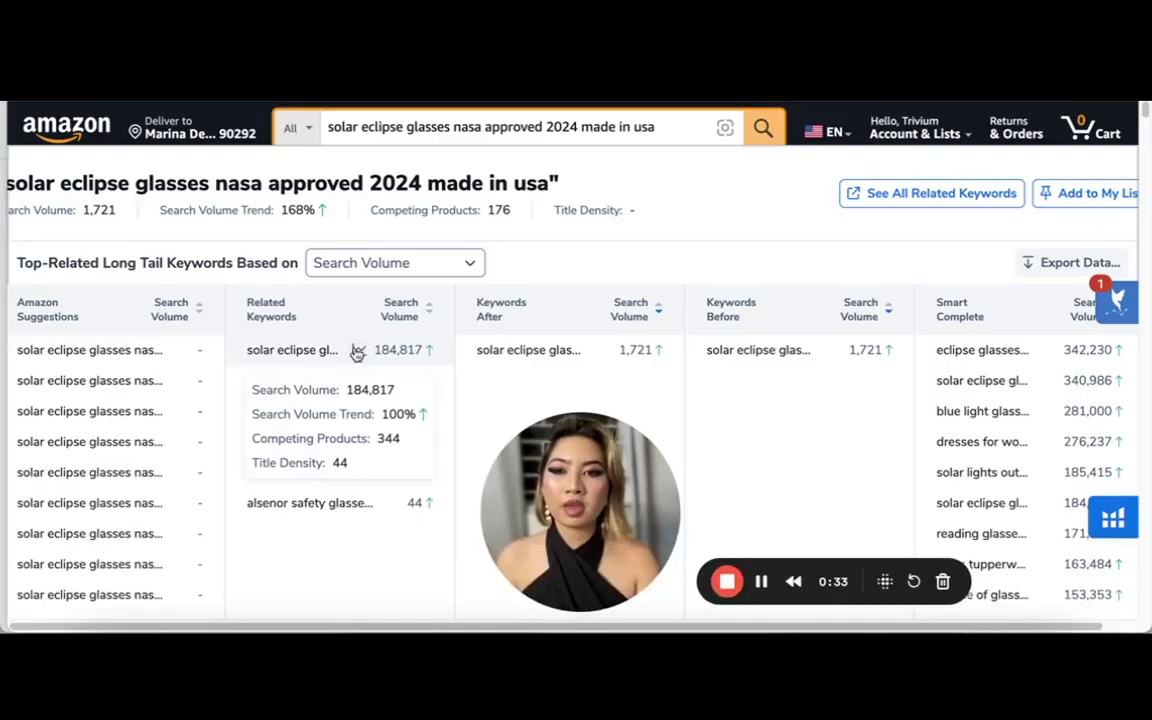
{"action": "left_click", "coordinate": [358, 348]}
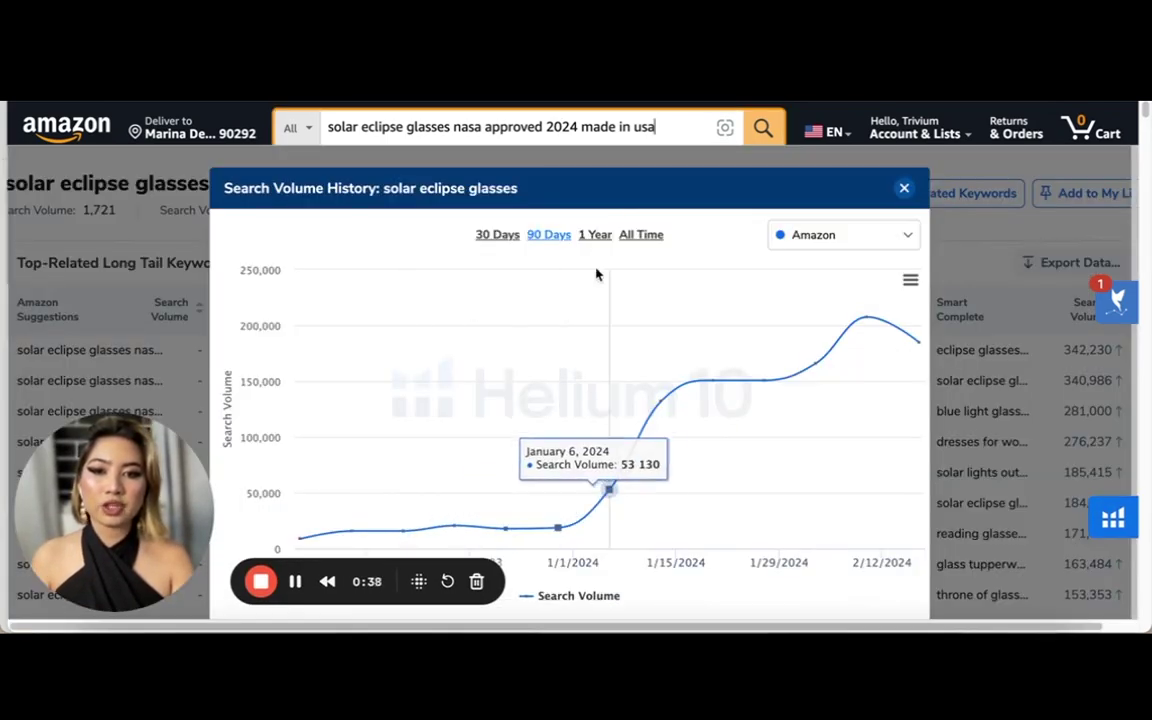
- View the chart at 30 Days, 90 Days, 1 Year and All Time, return to 90 Days, then close it
{"action": "left_click", "coordinate": [497, 243]}
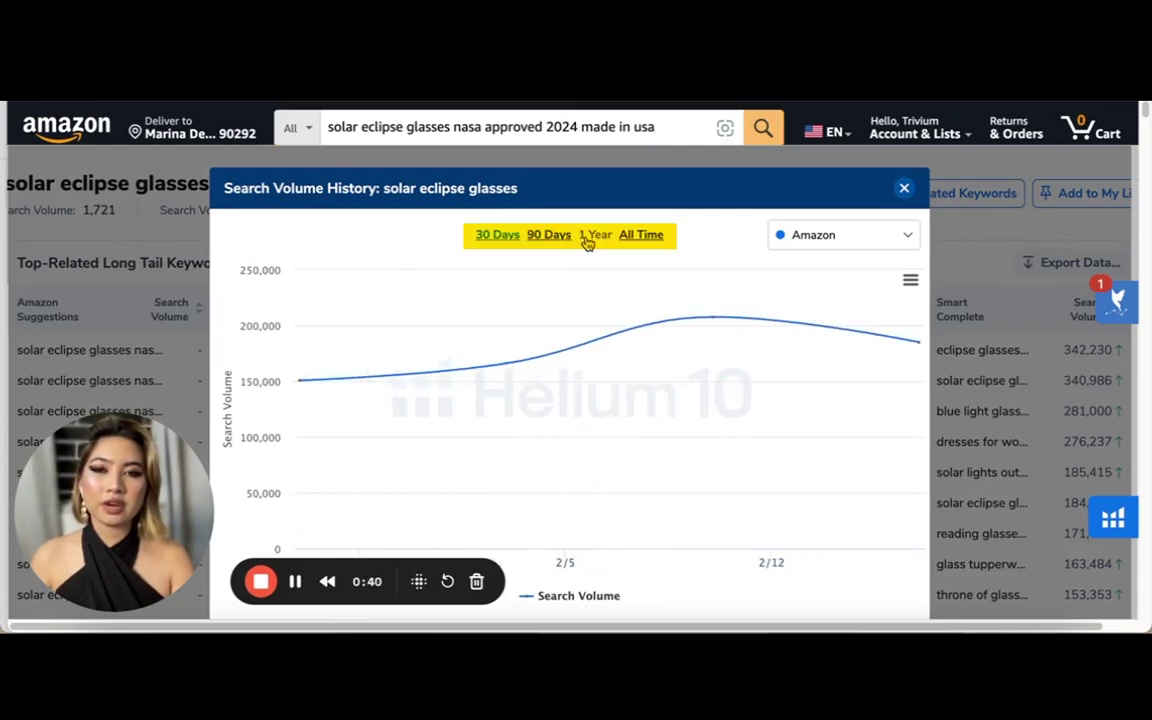
{"action": "left_click", "coordinate": [552, 240]}
{"action": "left_click", "coordinate": [594, 239]}
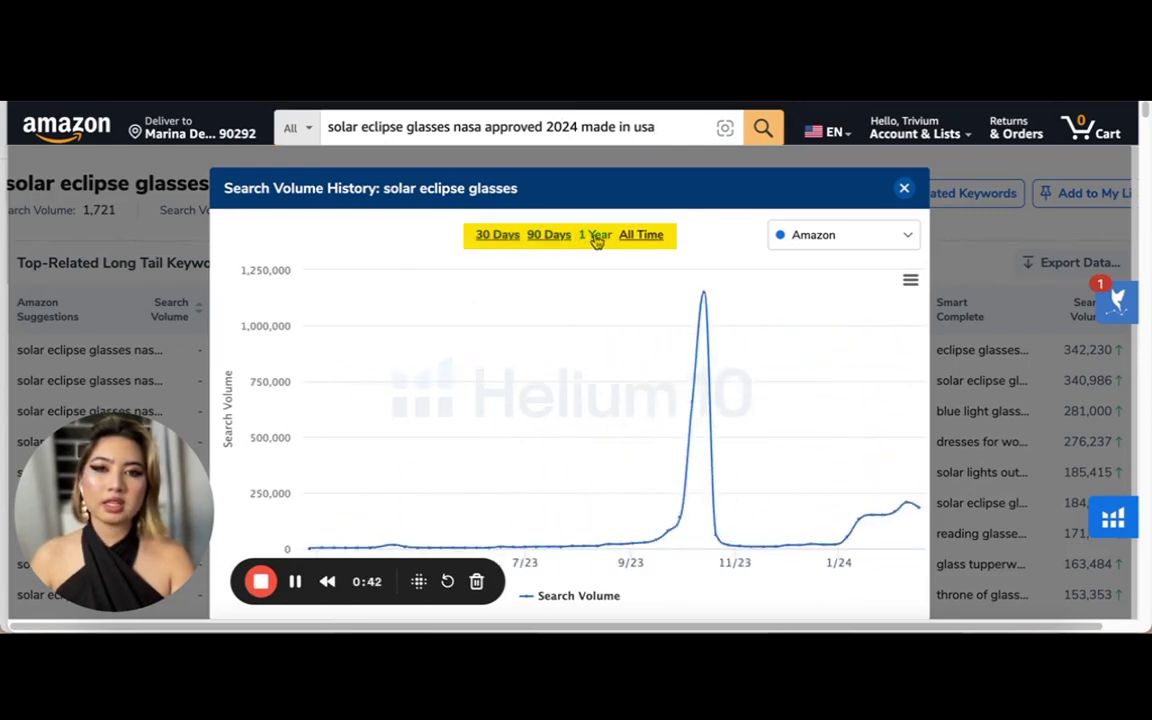
{"action": "left_click", "coordinate": [634, 241]}
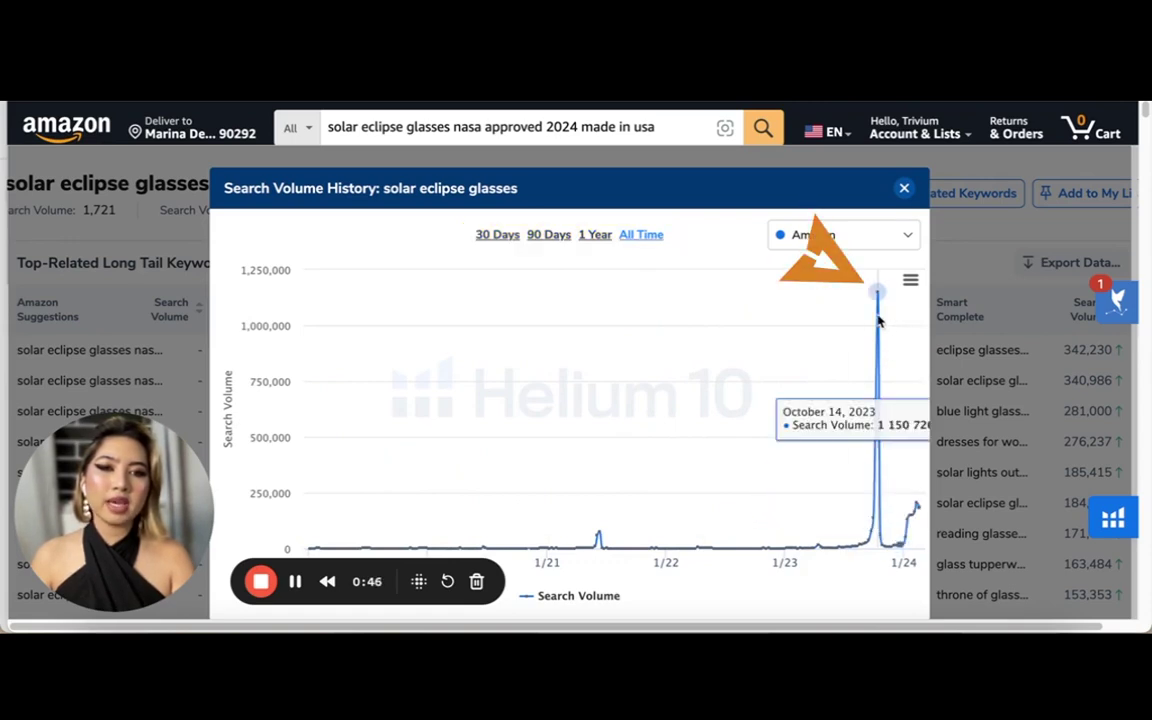
{"action": "mouse_move", "coordinate": [874, 305]}
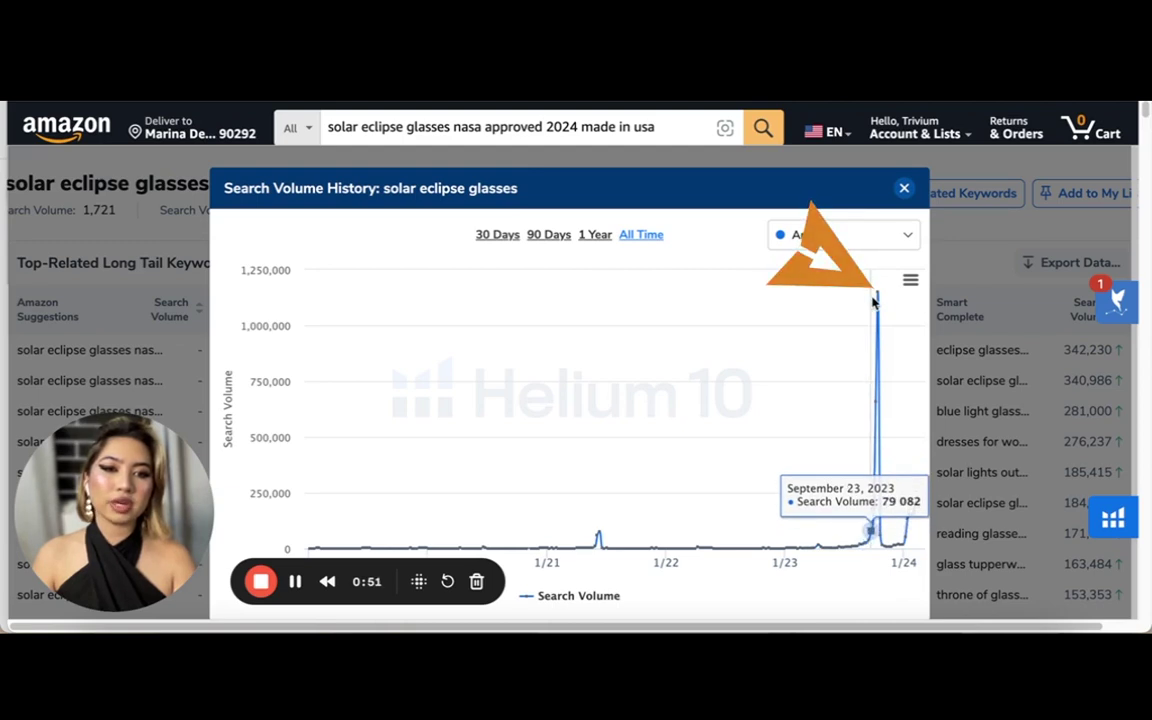
{"action": "left_click", "coordinate": [503, 240]}
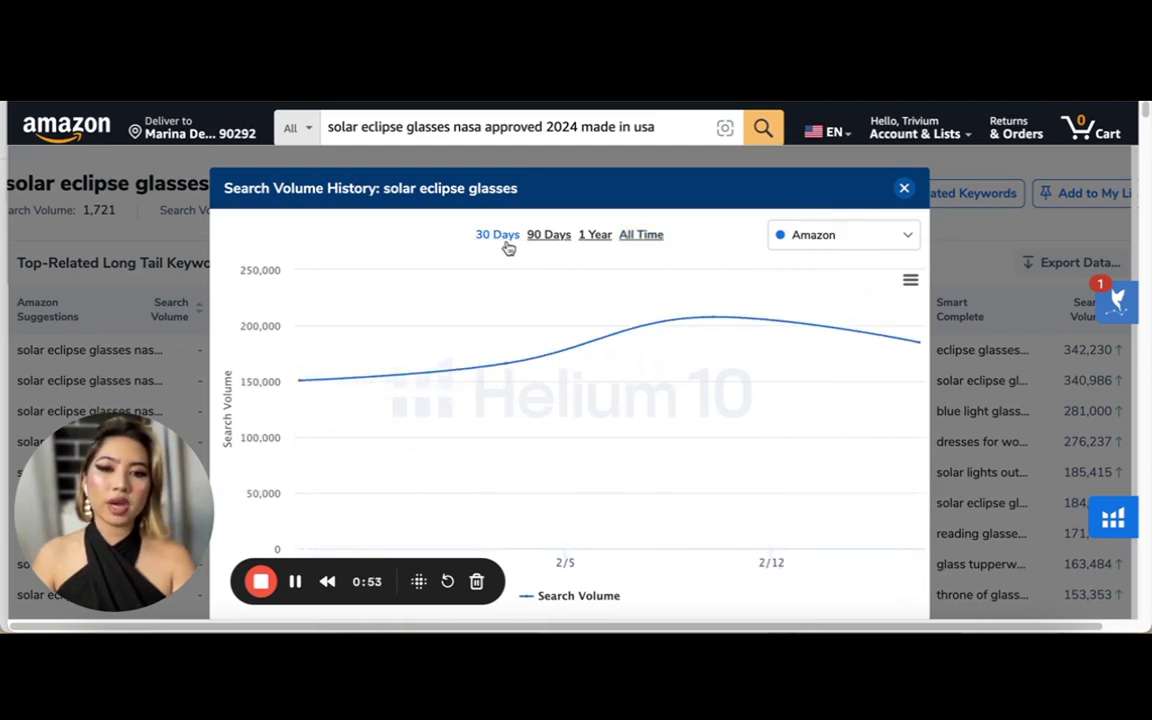
{"action": "left_click", "coordinate": [549, 240]}
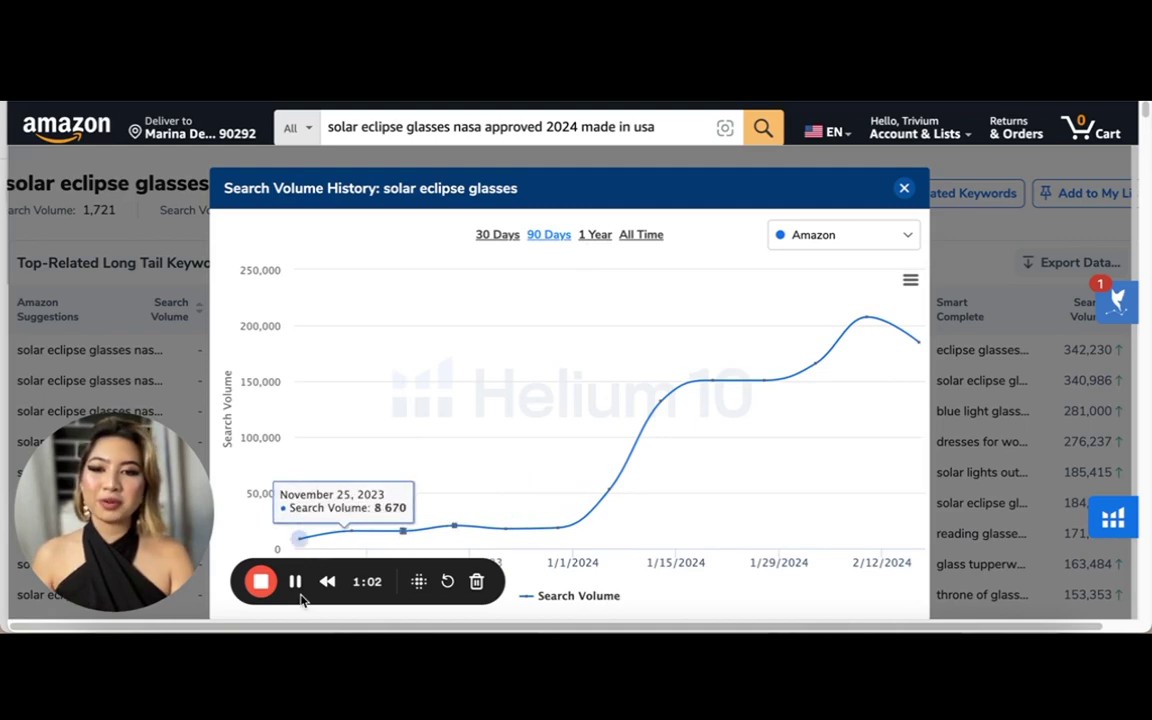
{"action": "key", "text": "Escape"}
{"action": "scroll", "coordinate": [604, 360], "scroll_direction": "down", "scroll_amount": 2}
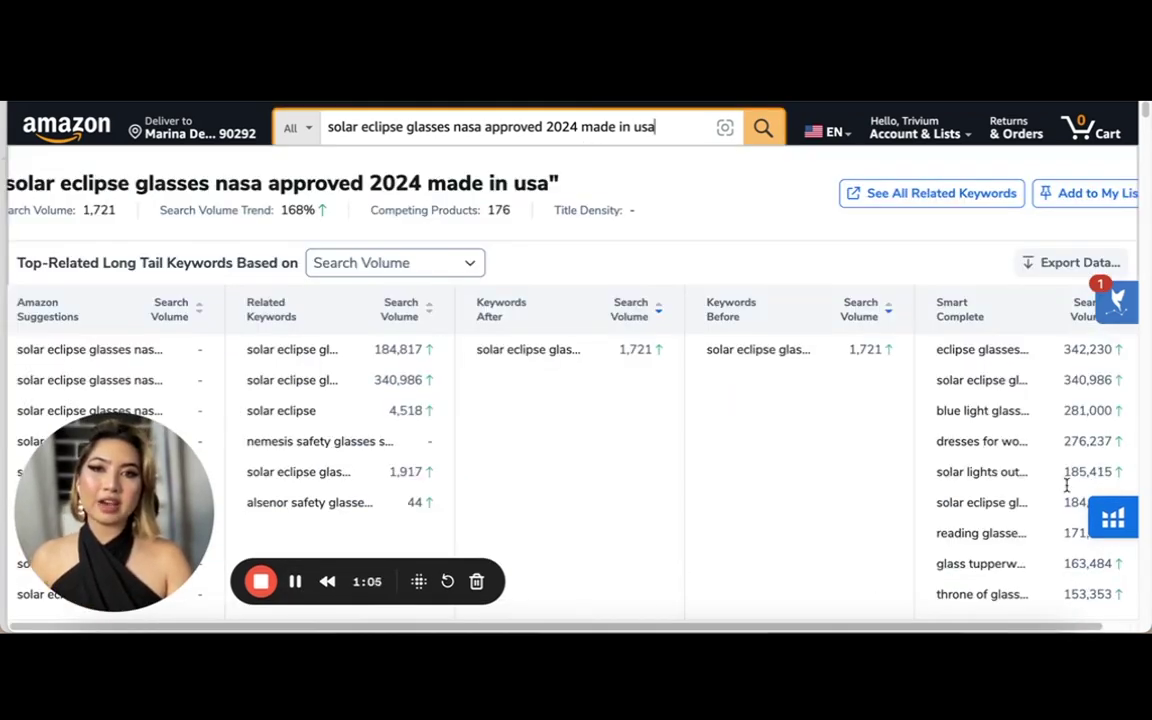
- Restore the keyword table and chart the 30-day volume for 'glass tupperware sets with lids'
{"action": "left_click_drag", "start_coordinate": [52, 503], "coordinate": [507, 497]}
{"action": "left_click", "coordinate": [660, 128]}
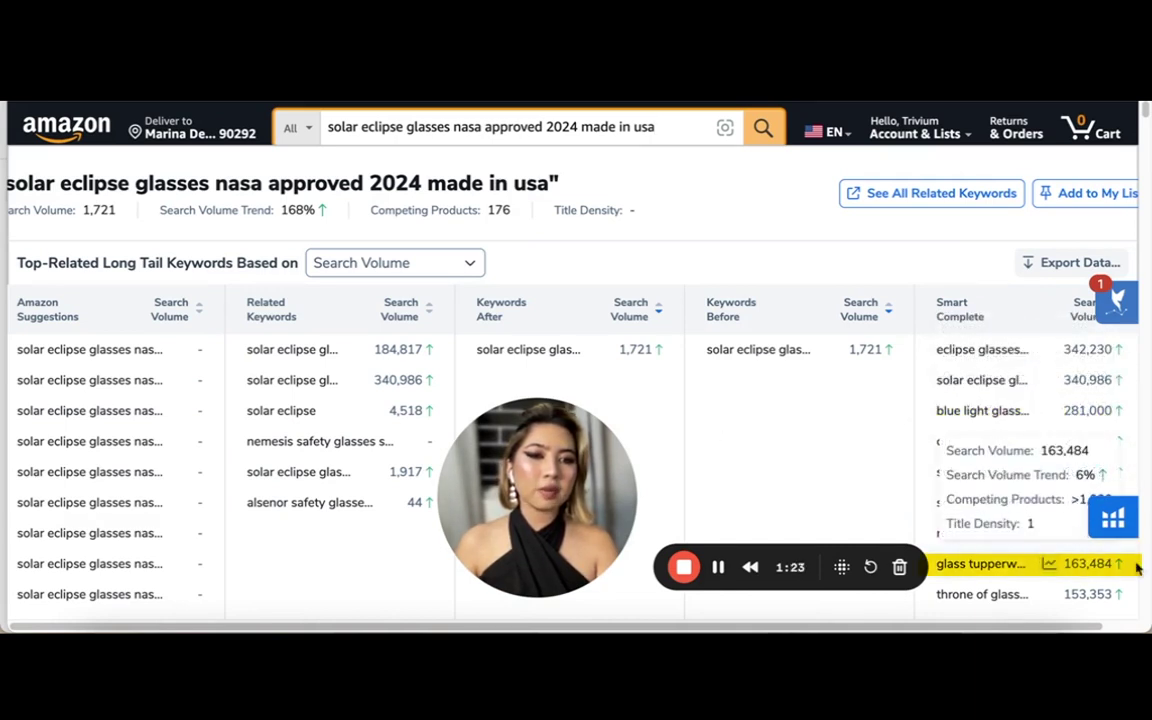
{"action": "left_click", "coordinate": [1048, 563]}
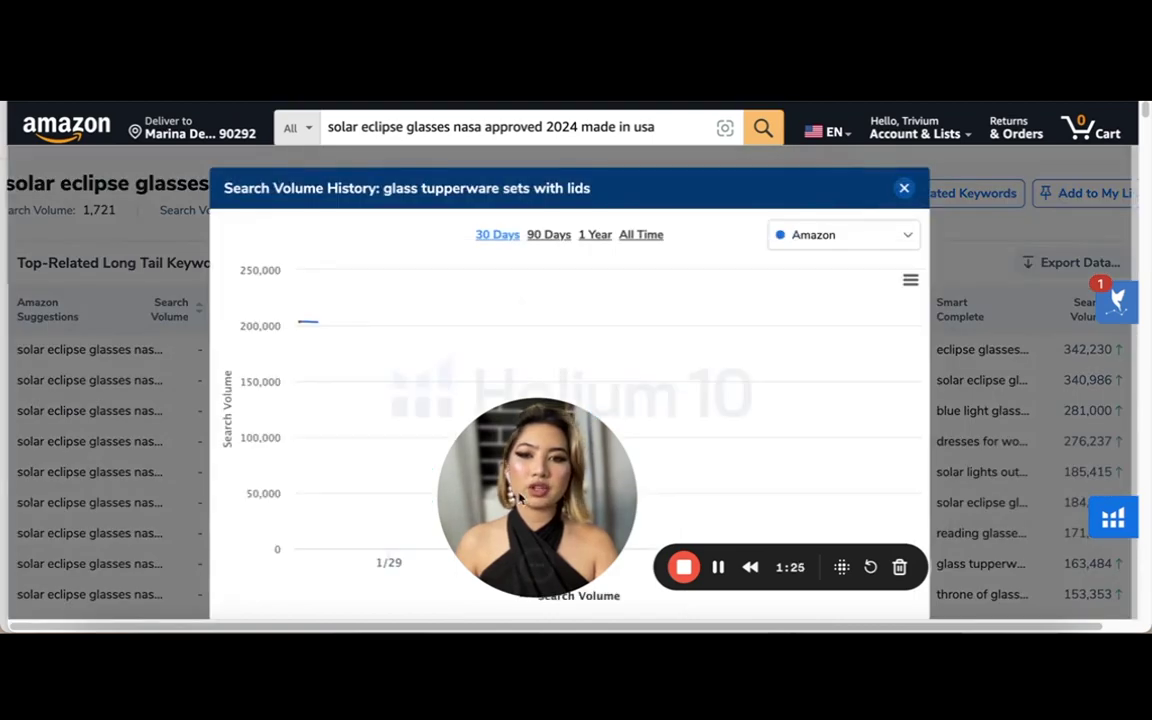
- Dismiss and restore the 'glass tupperware sets with lids' volume history chart
{"action": "left_click_drag", "start_coordinate": [490, 497], "coordinate": [81, 501]}
{"action": "key", "text": "Escape"}
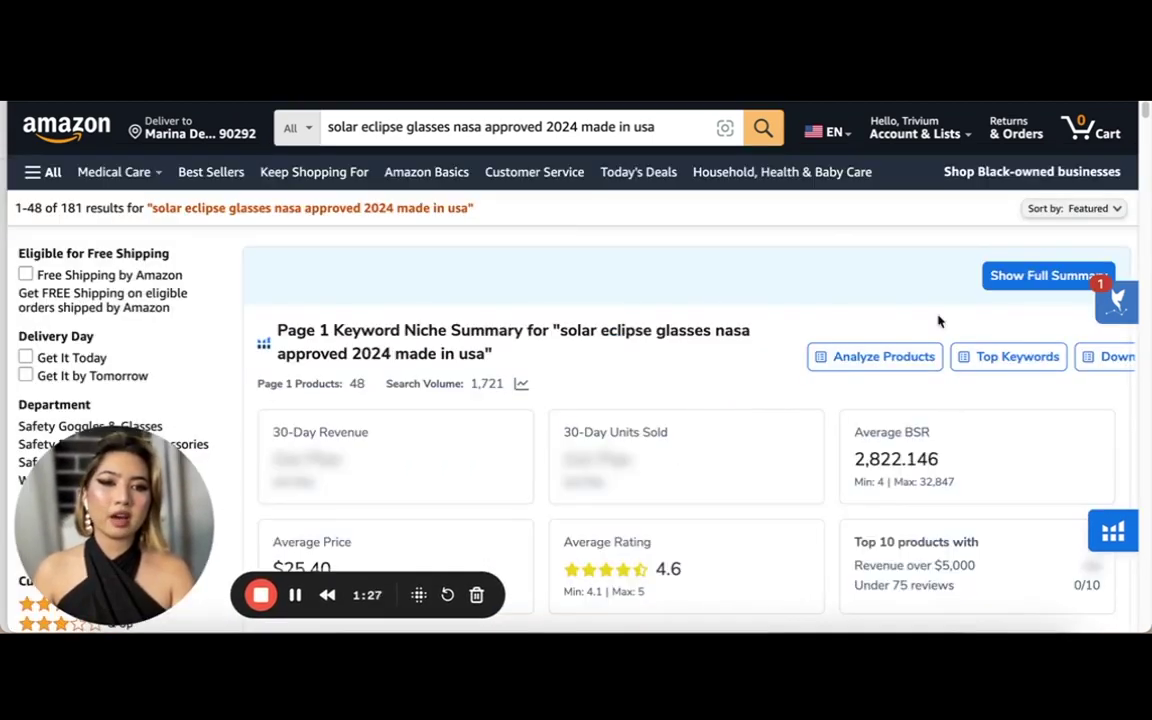
{"action": "left_click", "coordinate": [594, 124]}
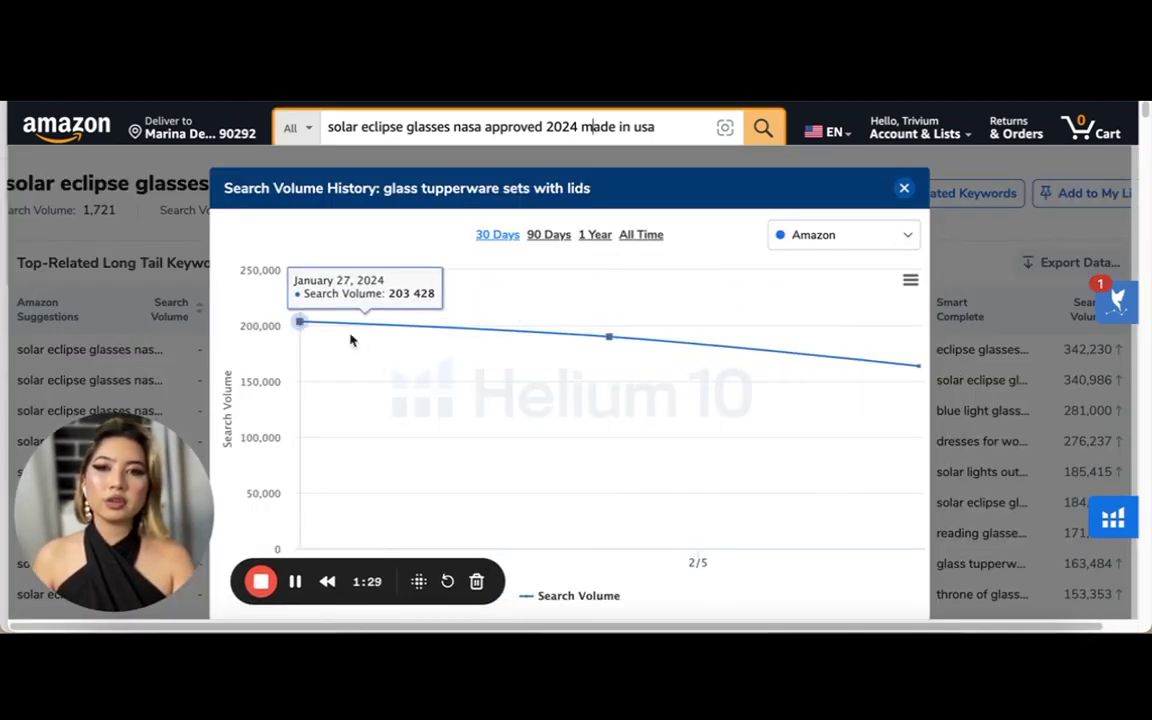
{"action": "mouse_move", "coordinate": [414, 330]}
{"action": "mouse_move", "coordinate": [615, 336]}
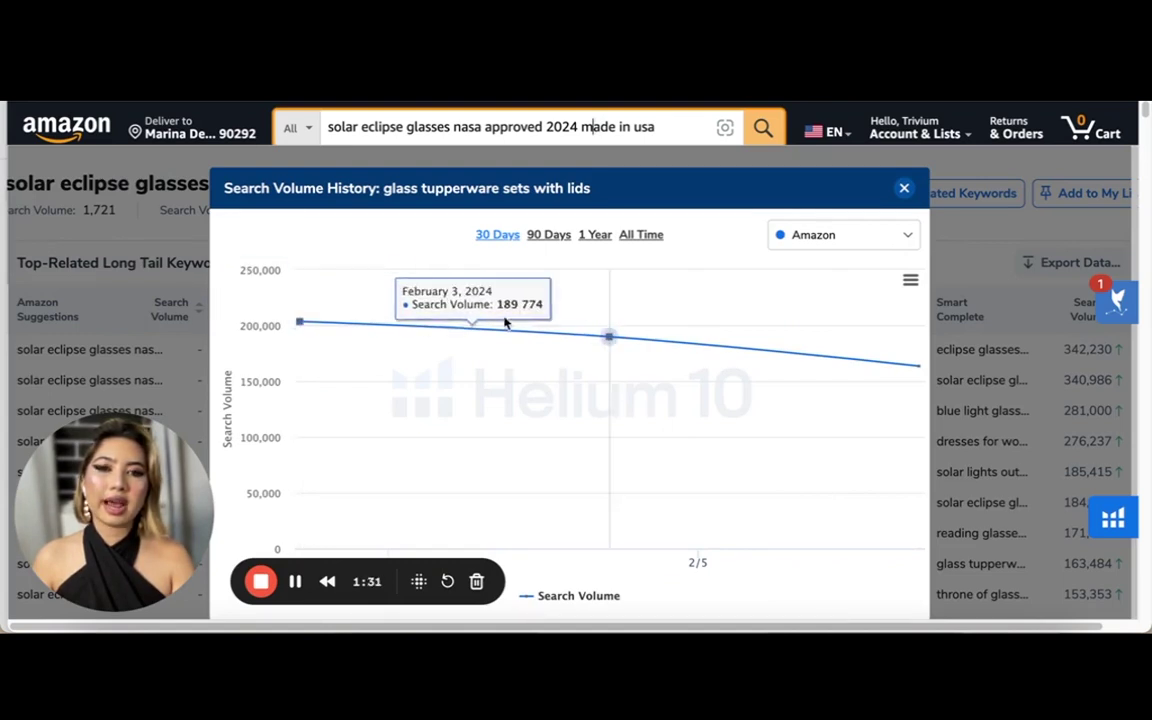
- Switch the chart to 90 Days, then 1 Year, and close it
{"action": "left_click", "coordinate": [548, 238]}
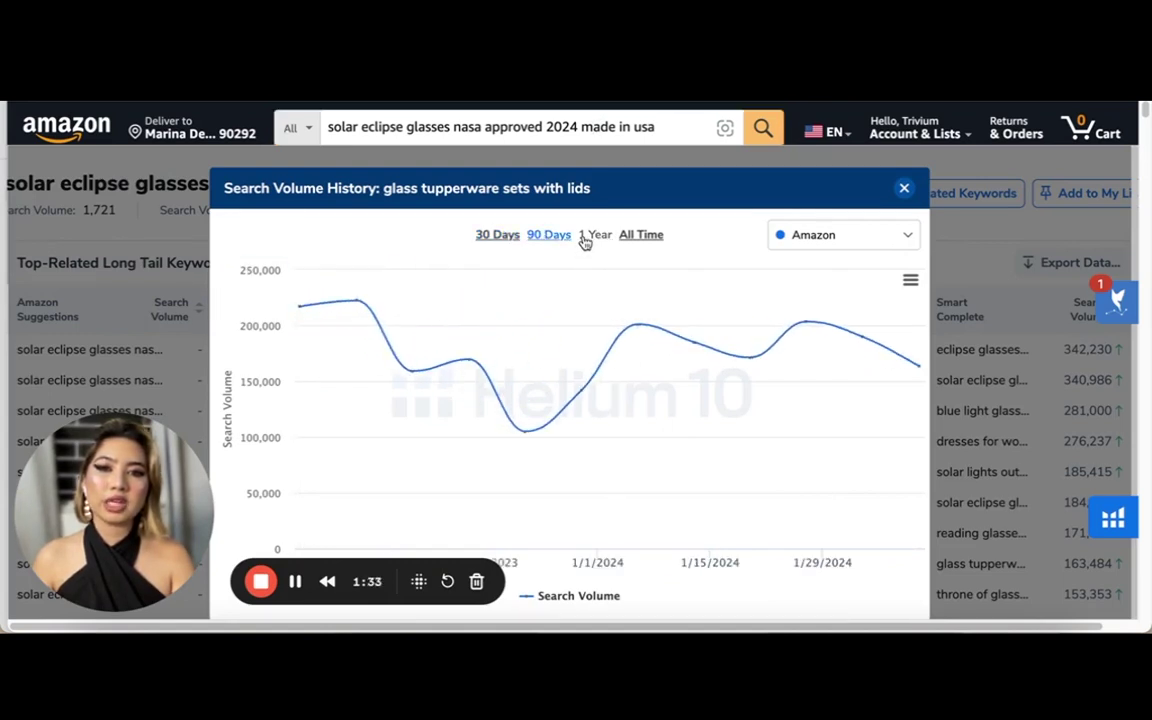
{"action": "left_click", "coordinate": [592, 240]}
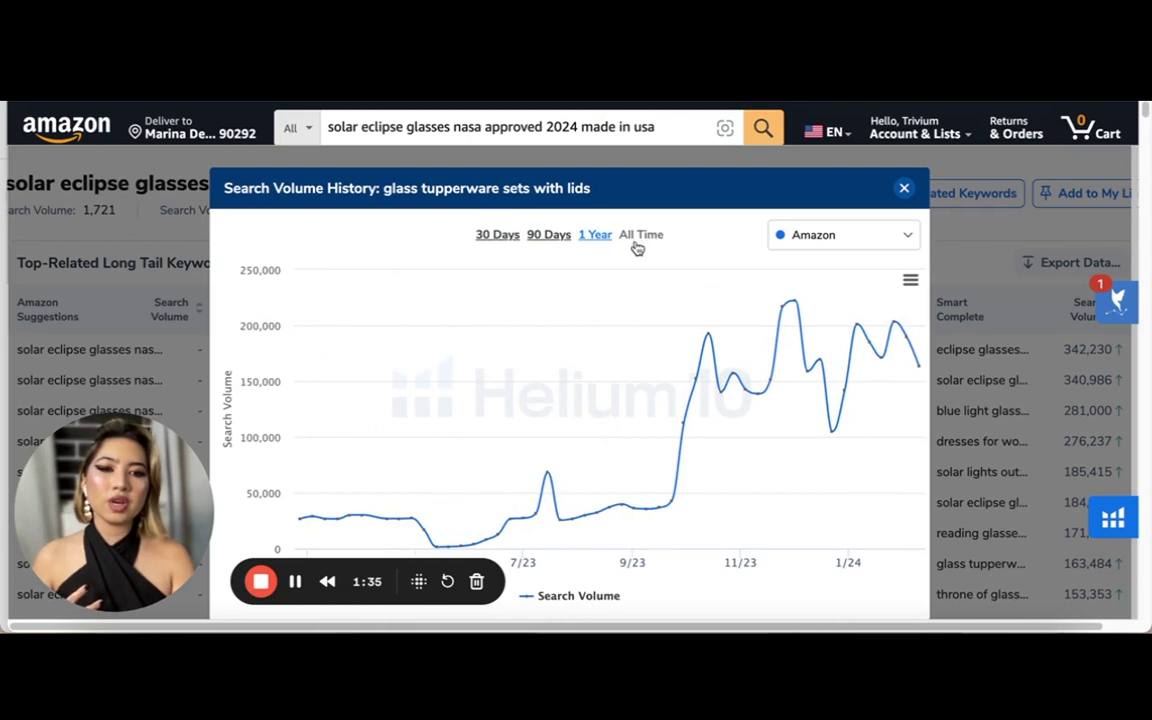
{"action": "mouse_move", "coordinate": [668, 360]}
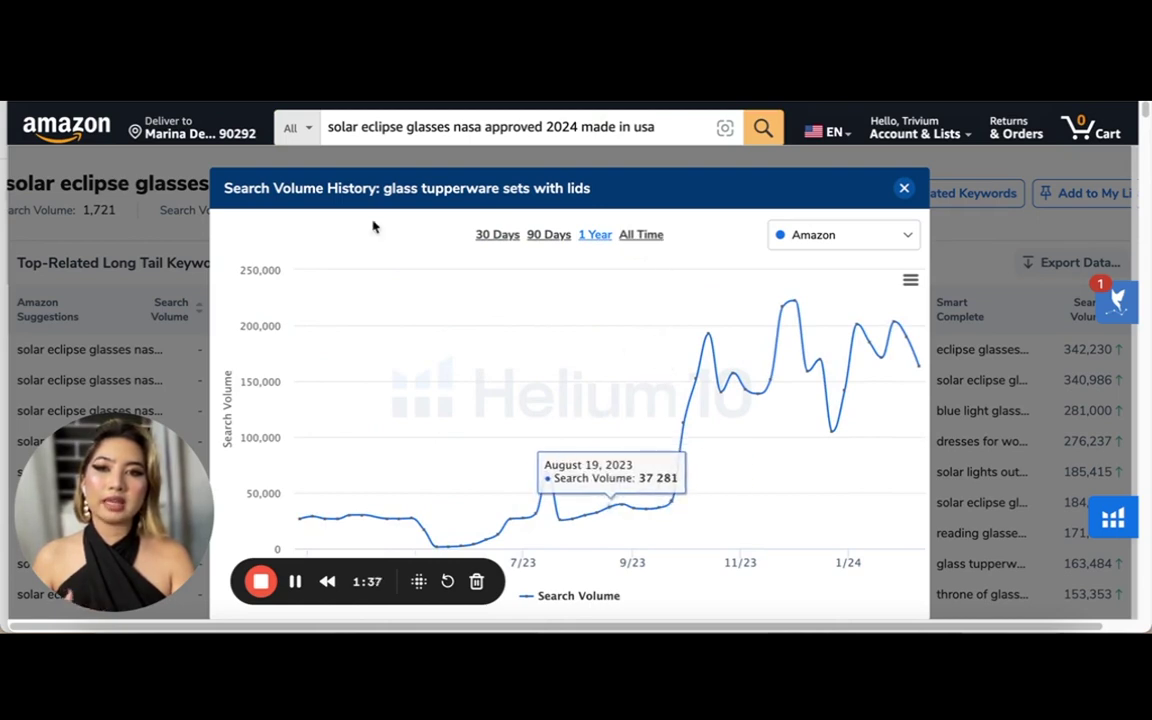
{"action": "mouse_move", "coordinate": [694, 329]}
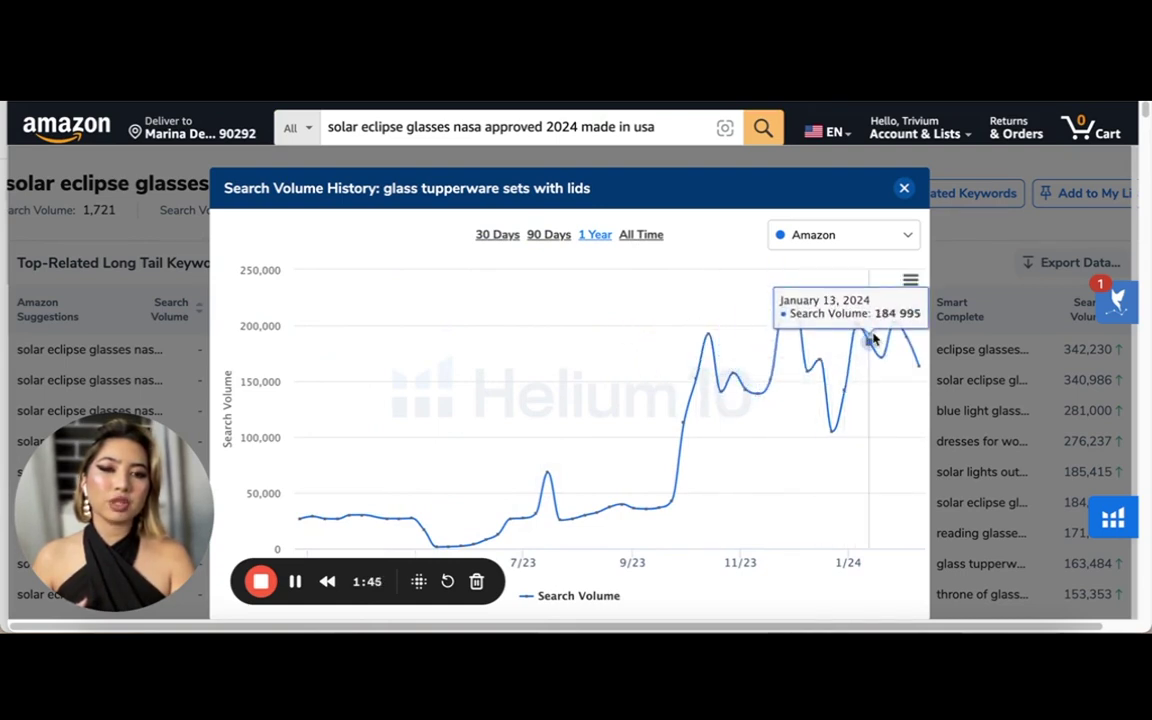
{"action": "left_click", "coordinate": [905, 189]}
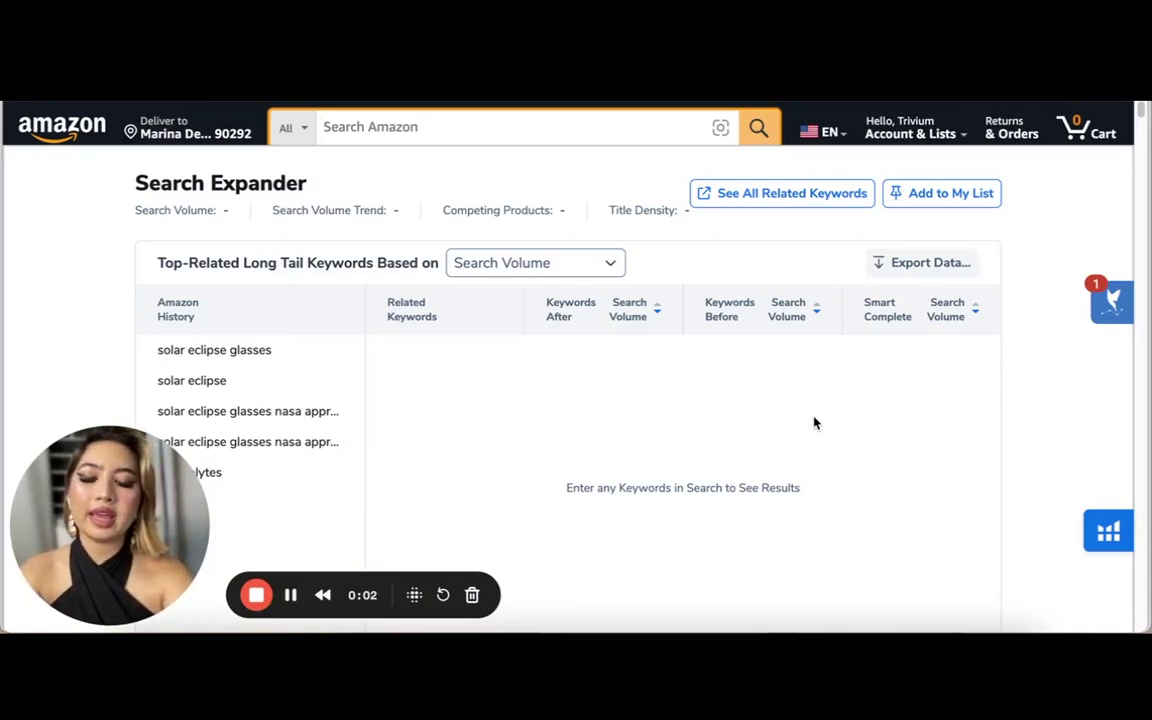
{"action": "type", "text": "lar ecli"}
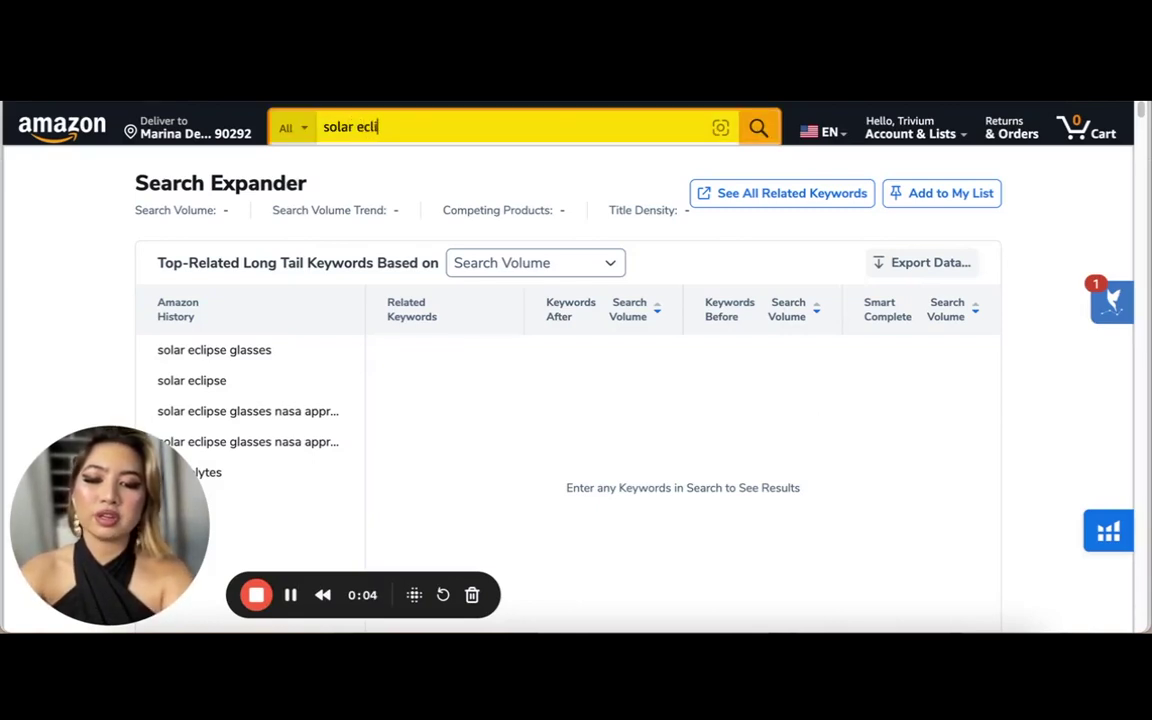
{"action": "type", "text": "pses g"}
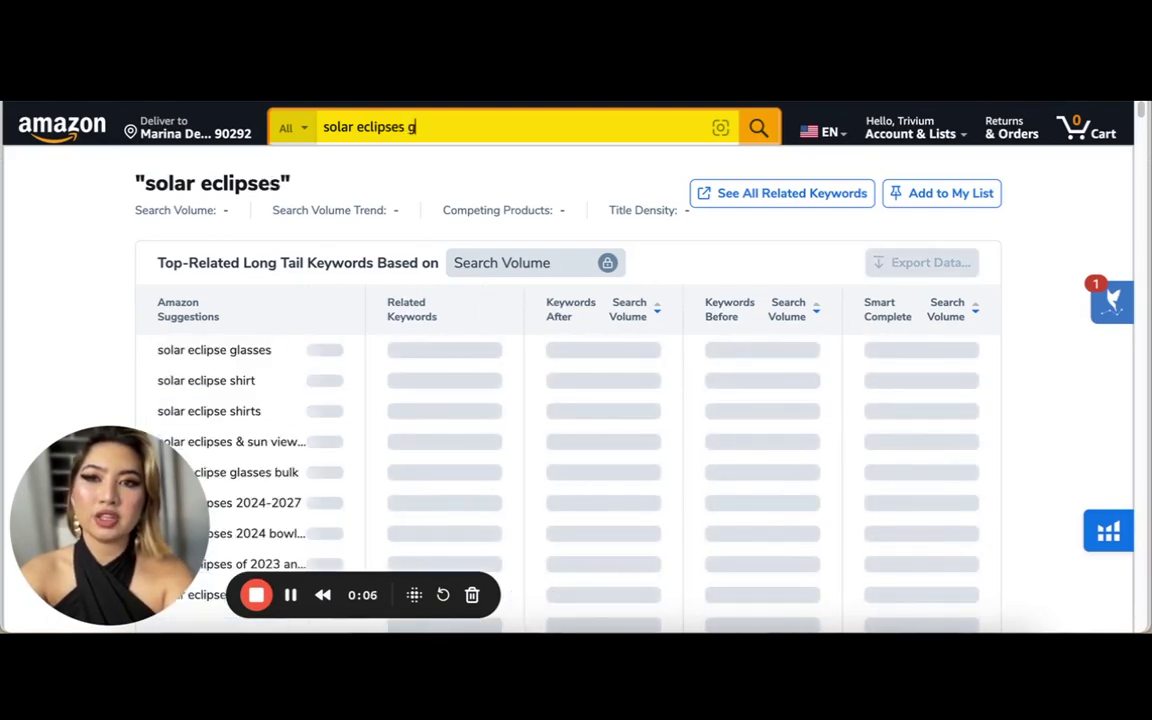
{"action": "key", "text": "BackSpace"}
{"action": "key", "text": "BackSpace"}
{"action": "type", "text": "glasses"}
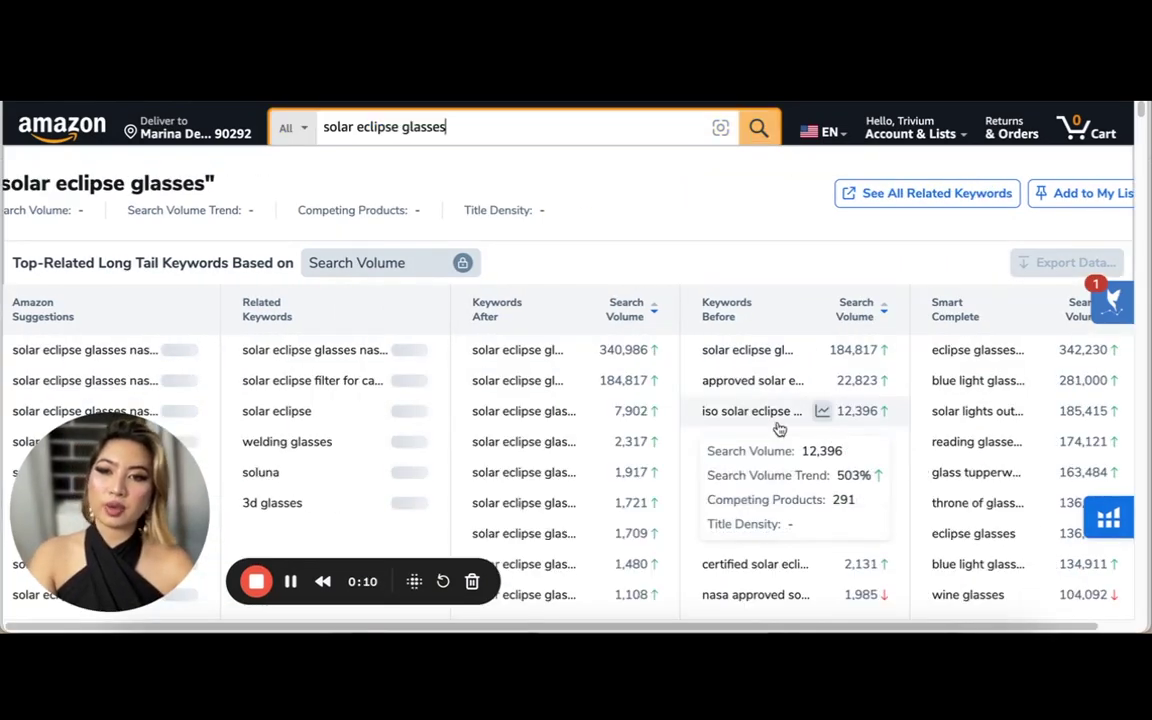
{"action": "left_click_drag", "start_coordinate": [140, 473], "coordinate": [545, 488]}
{"action": "key", "text": "Return"}
{"action": "left_click", "coordinate": [555, 138]}
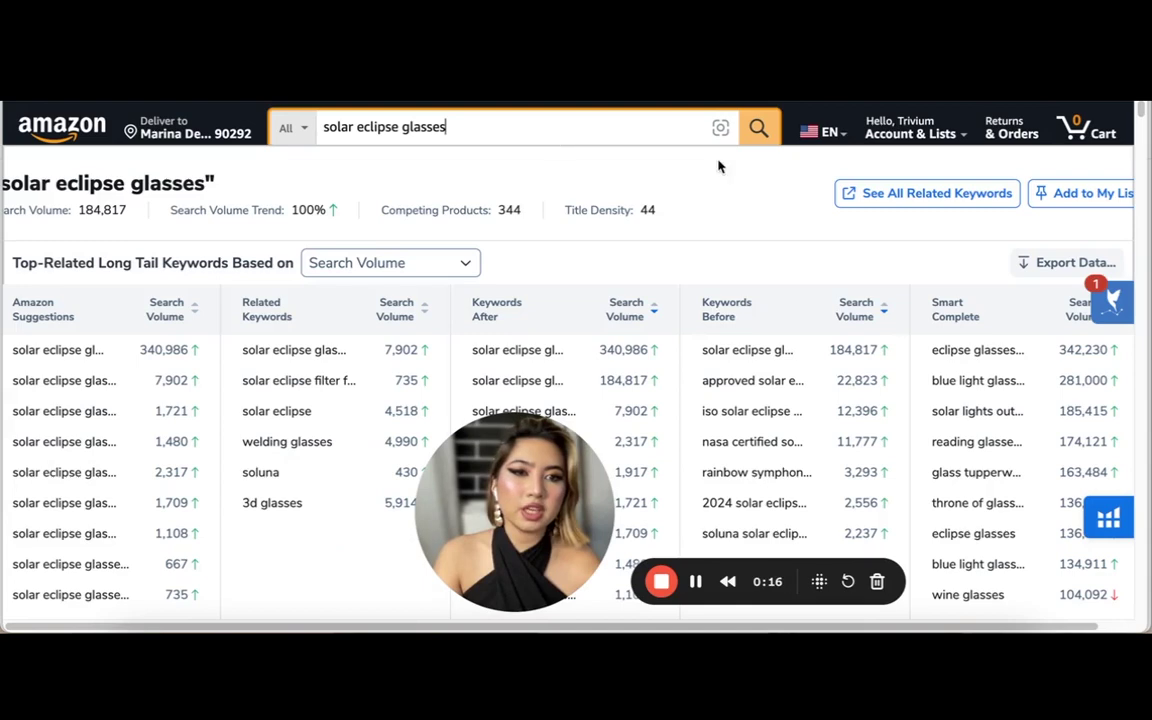
{"action": "mouse_move", "coordinate": [188, 358]}
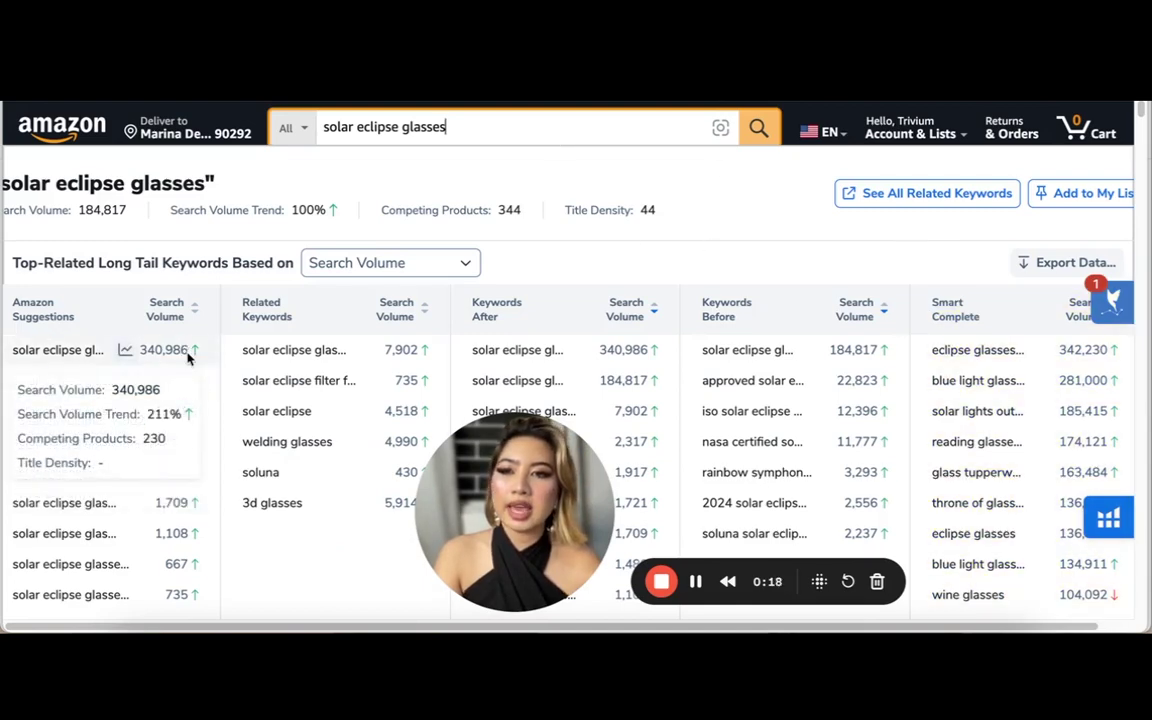
{"action": "mouse_move", "coordinate": [70, 390]}
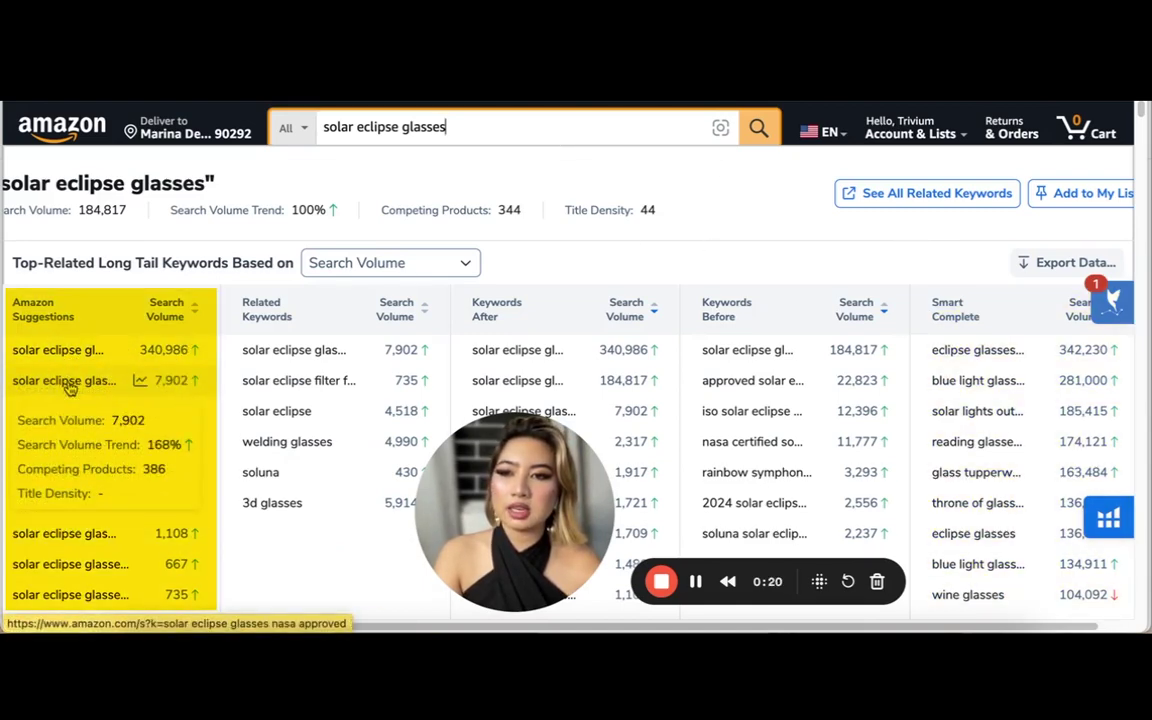
{"action": "mouse_move", "coordinate": [64, 412]}
{"action": "mouse_move", "coordinate": [60, 457]}
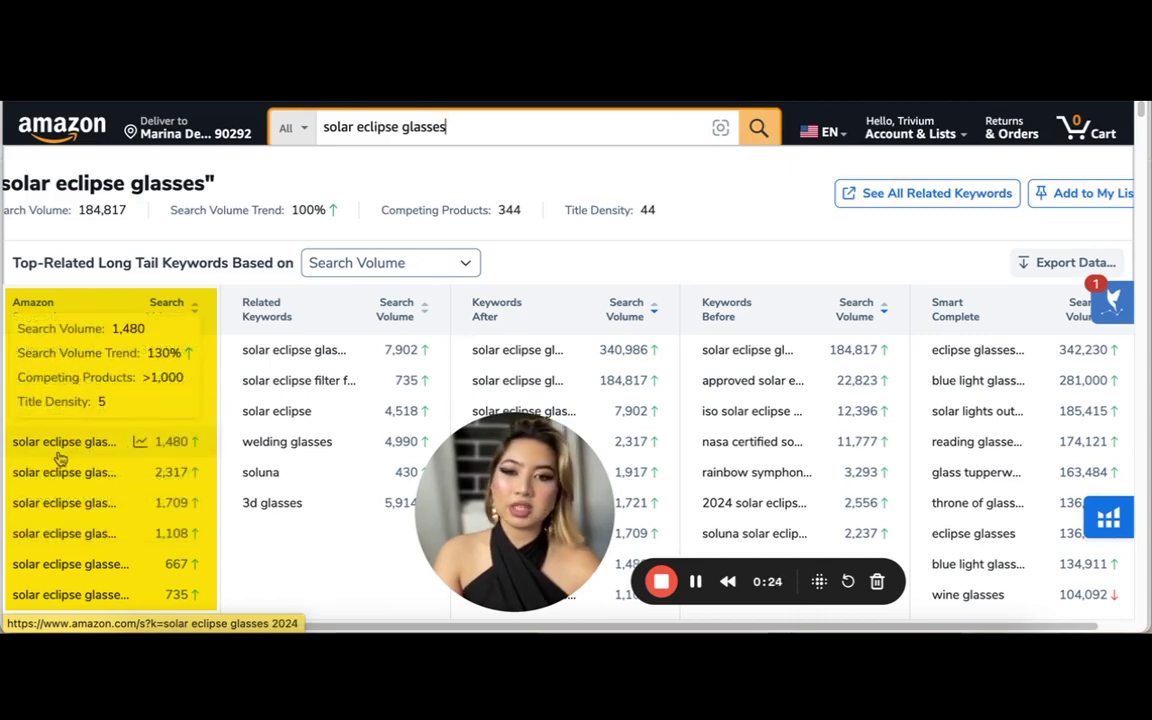
{"action": "mouse_move", "coordinate": [178, 397]}
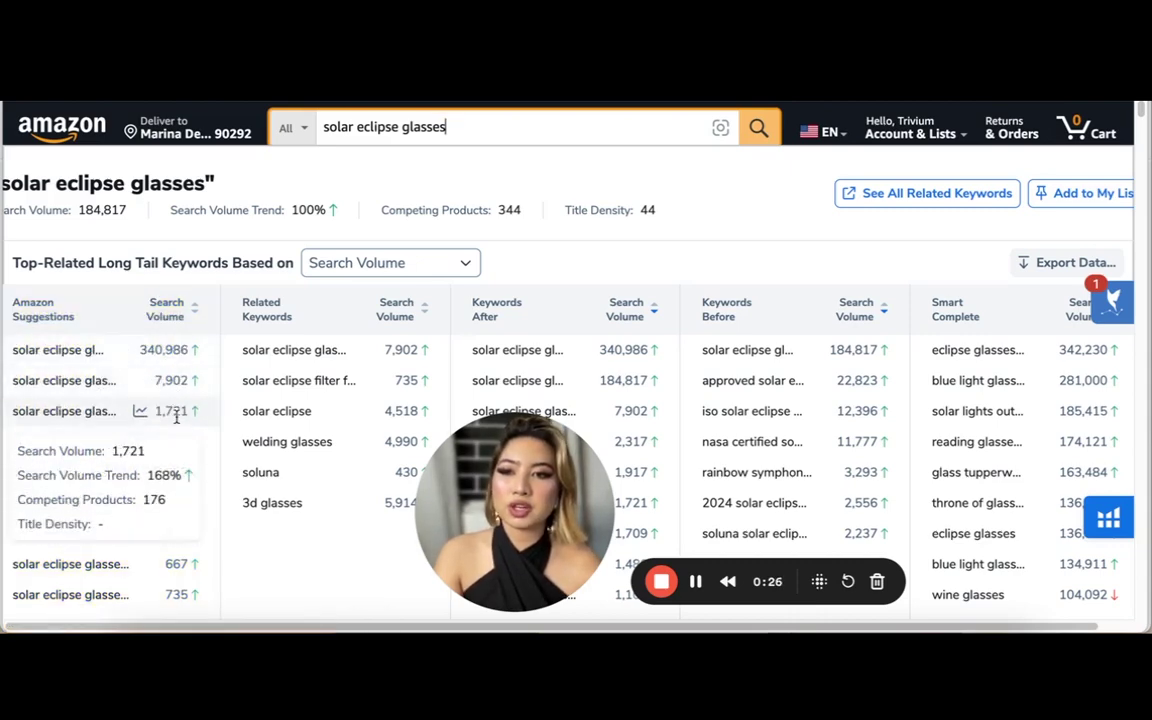
{"action": "mouse_move", "coordinate": [172, 462]}
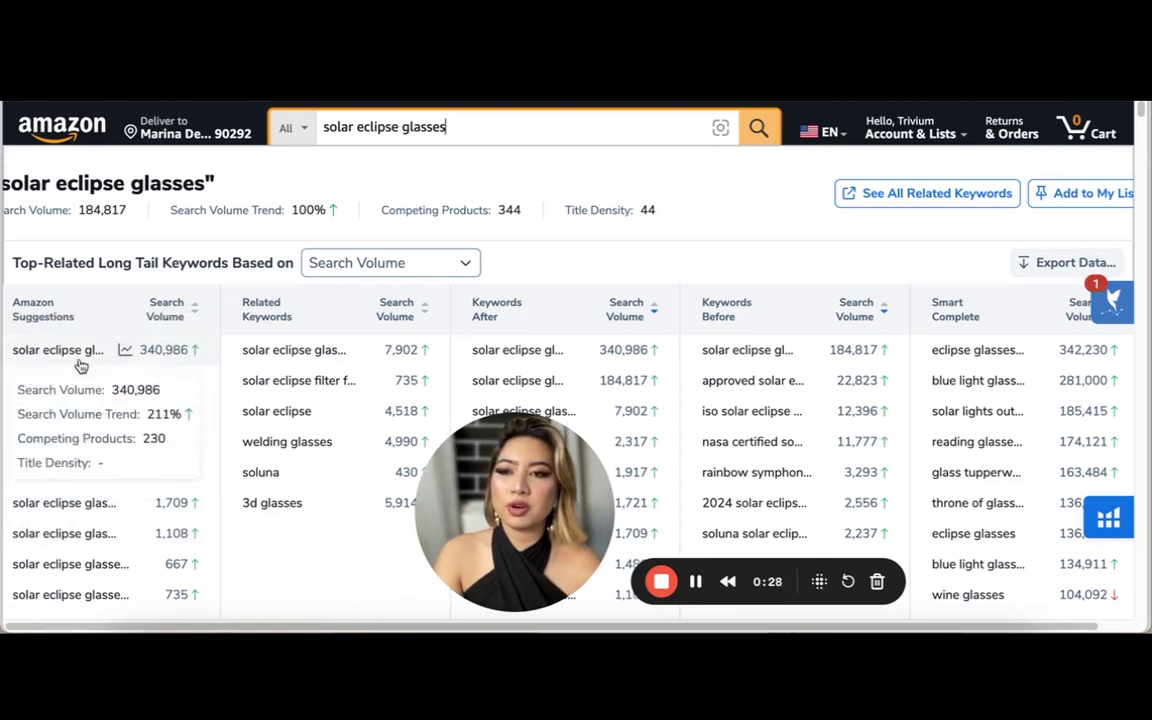
{"action": "left_click", "coordinate": [127, 382]}
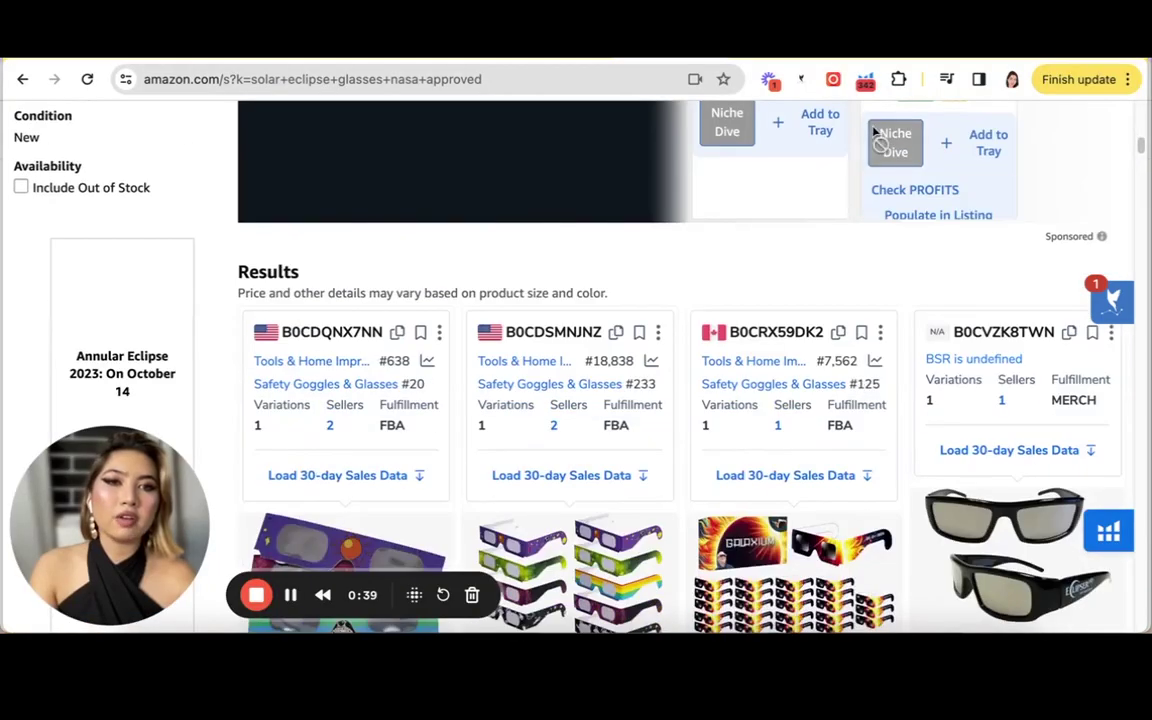
- Run Xray product research on the 'solar eclipse glasses nasa approved' results
{"action": "left_click", "coordinate": [865, 79]}
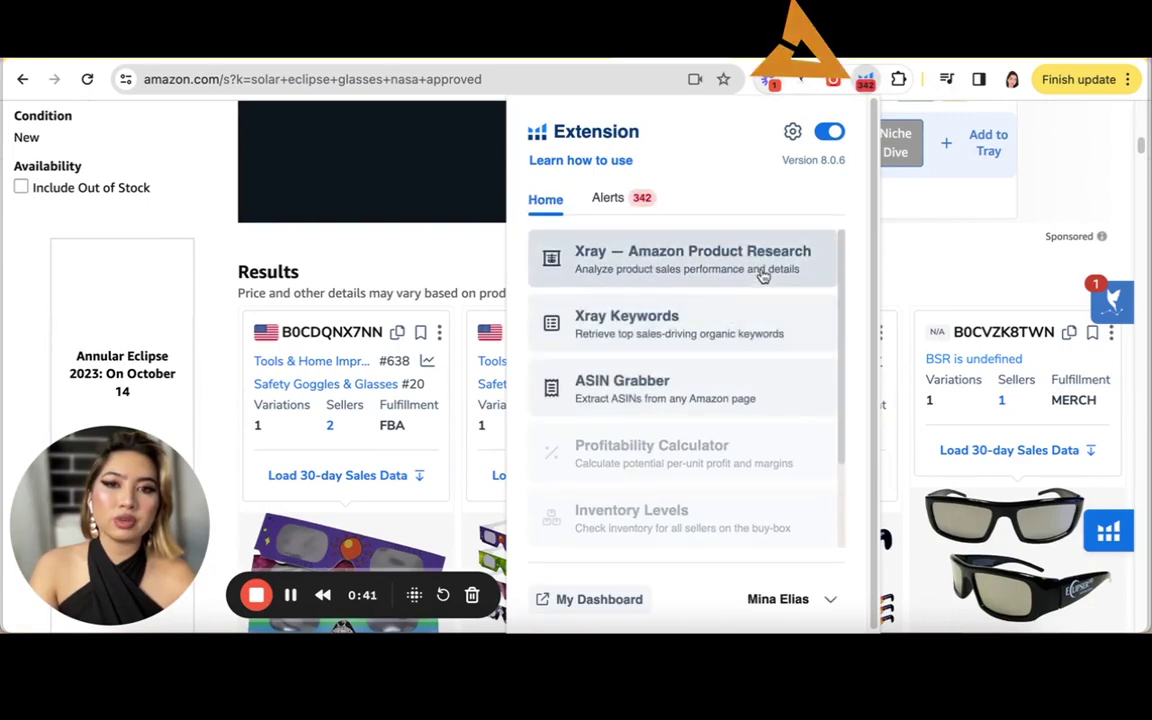
{"action": "left_click", "coordinate": [762, 275]}
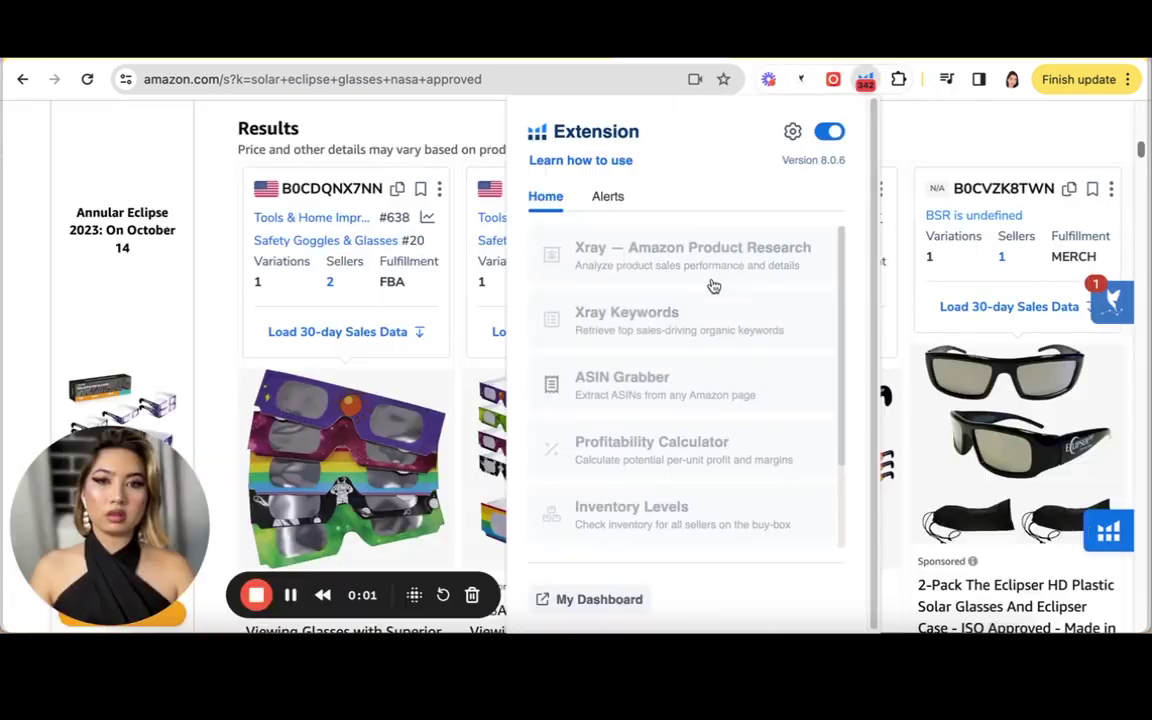
{"action": "left_click", "coordinate": [714, 275]}
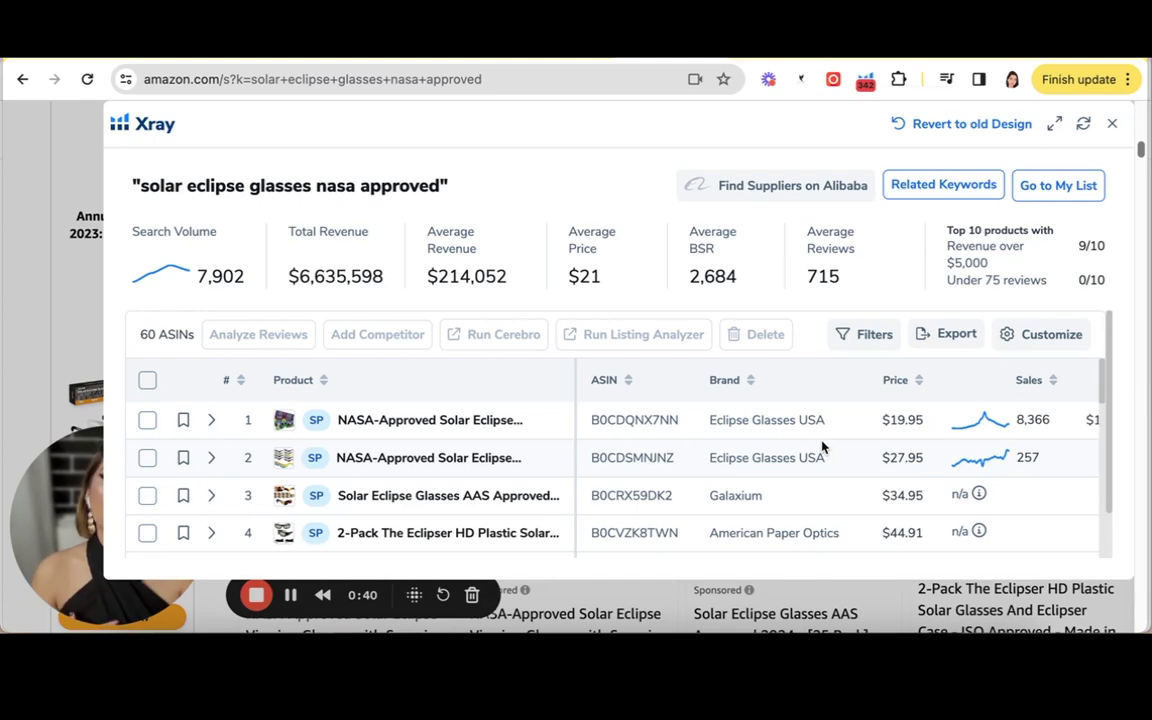
- Sort the Xray table by review count, highest first, starting at 7,298
{"action": "scroll", "coordinate": [913, 445], "scroll_direction": "right", "scroll_amount": 5}
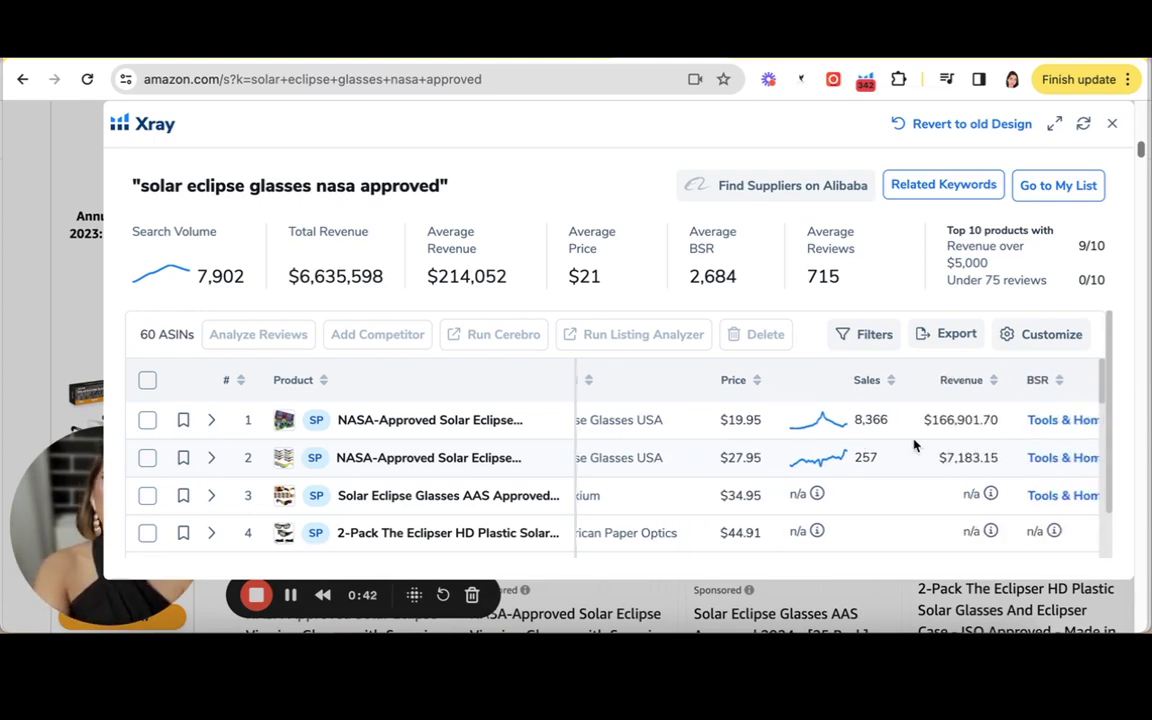
{"action": "scroll", "coordinate": [913, 445], "scroll_direction": "right", "scroll_amount": 8}
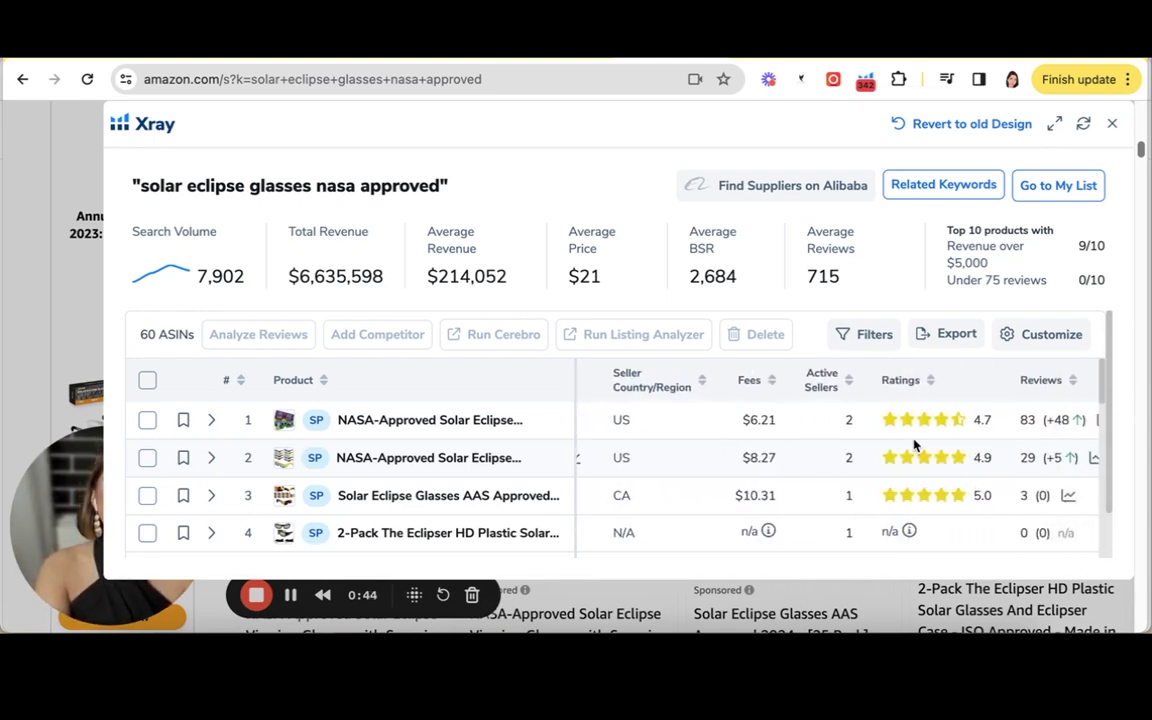
{"action": "scroll", "coordinate": [913, 445], "scroll_direction": "right", "scroll_amount": 3}
{"action": "left_click", "coordinate": [856, 391]}
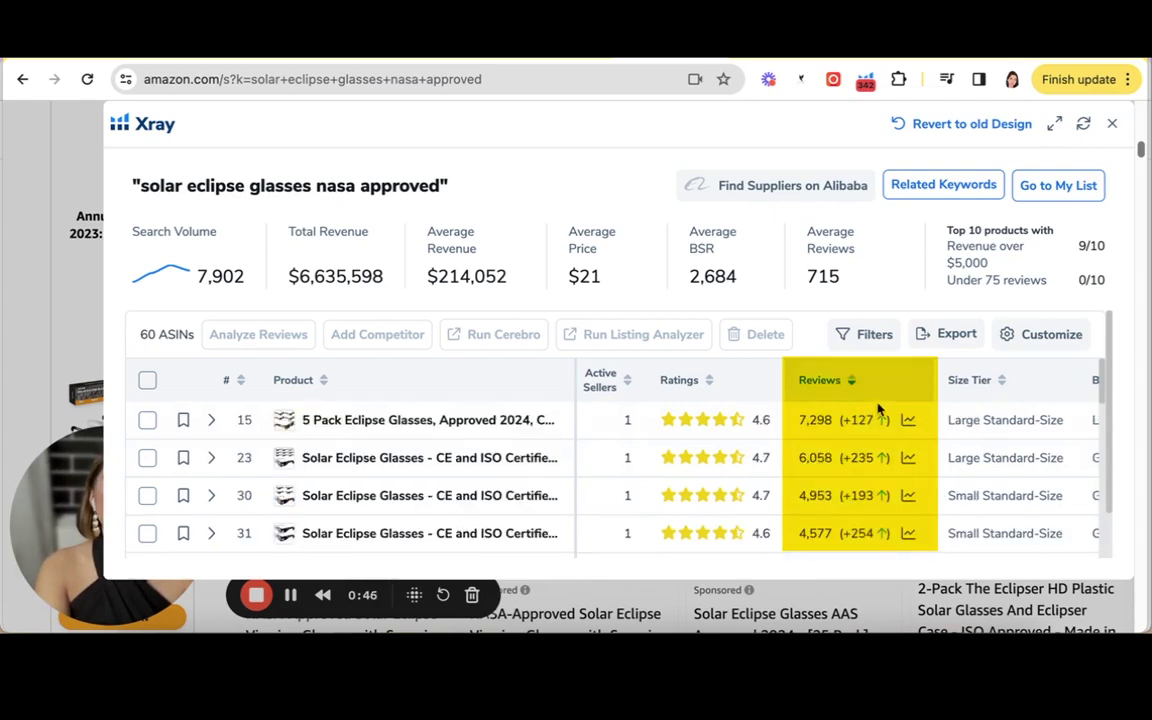
- Browse the 60 review-sorted ASINs and their columns in the Xray table
{"action": "scroll", "coordinate": [787, 501], "scroll_direction": "down", "scroll_amount": 2}
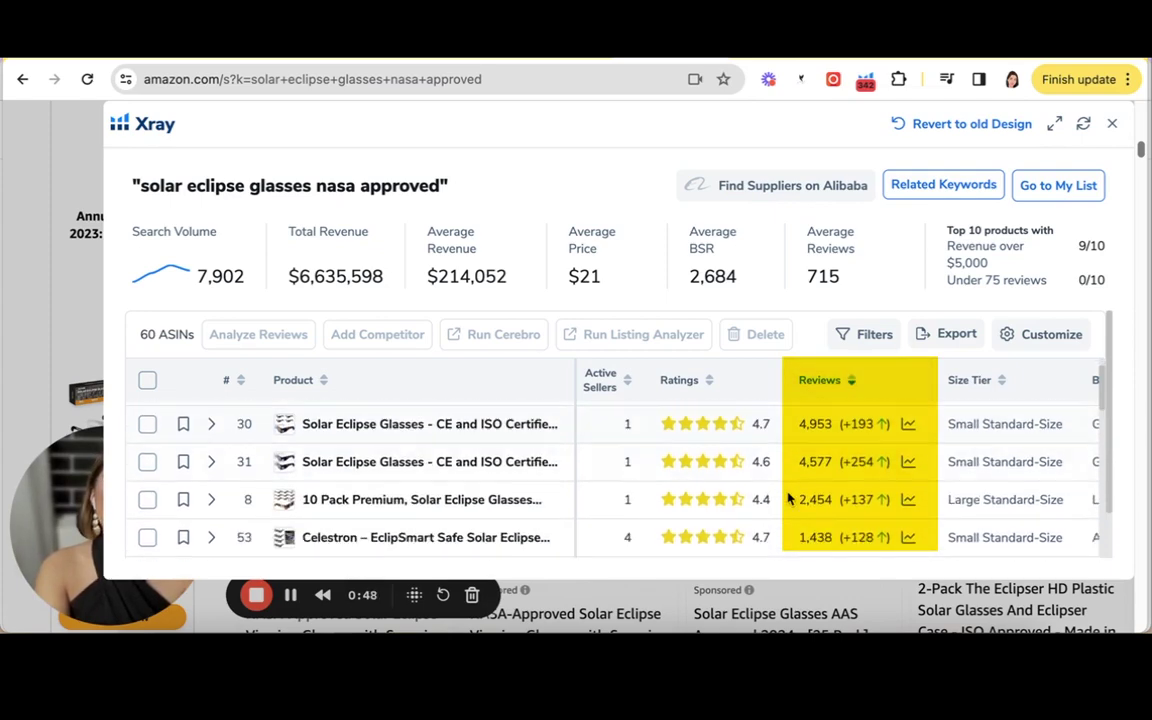
{"action": "scroll", "coordinate": [795, 499], "scroll_direction": "down", "scroll_amount": 5}
{"action": "scroll", "coordinate": [808, 470], "scroll_direction": "up", "scroll_amount": 6}
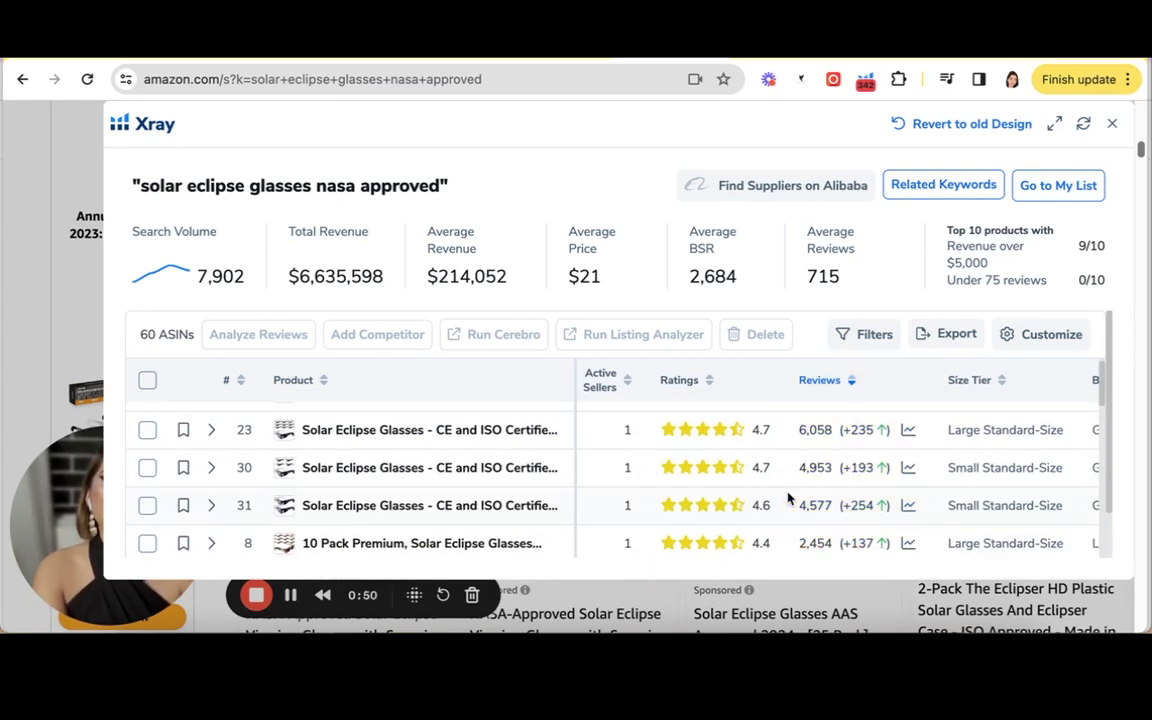
{"action": "scroll", "coordinate": [825, 452], "scroll_direction": "left", "scroll_amount": 1}
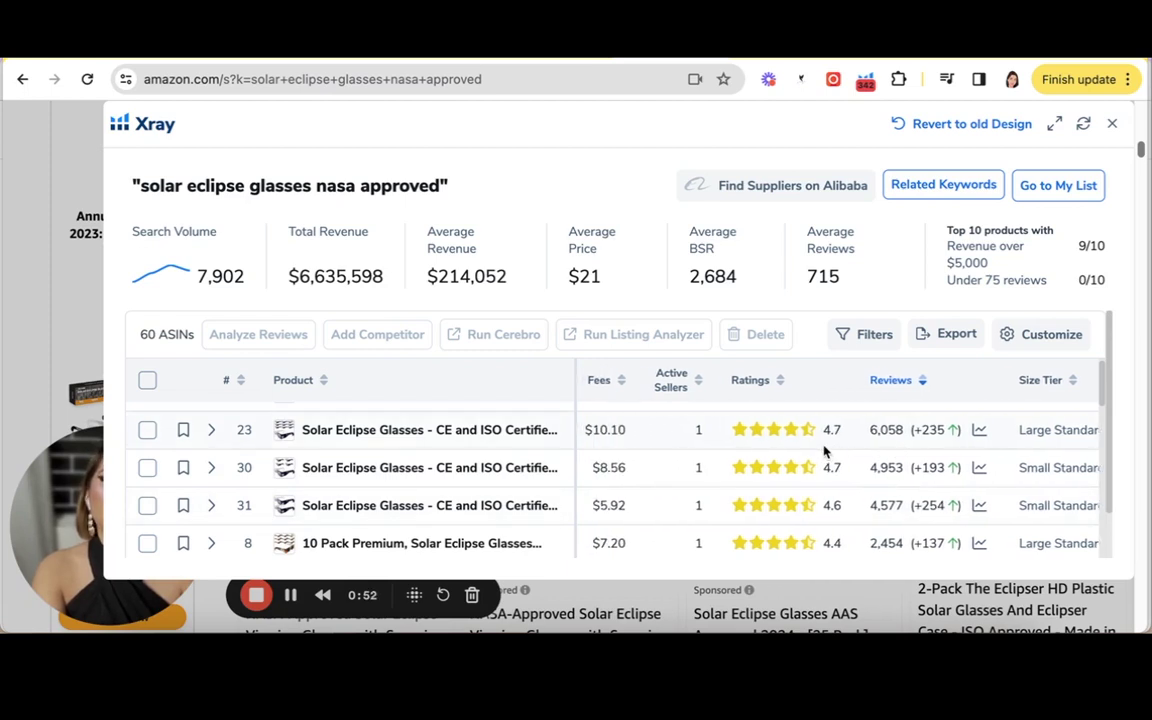
{"action": "scroll", "coordinate": [825, 452], "scroll_direction": "left", "scroll_amount": 3}
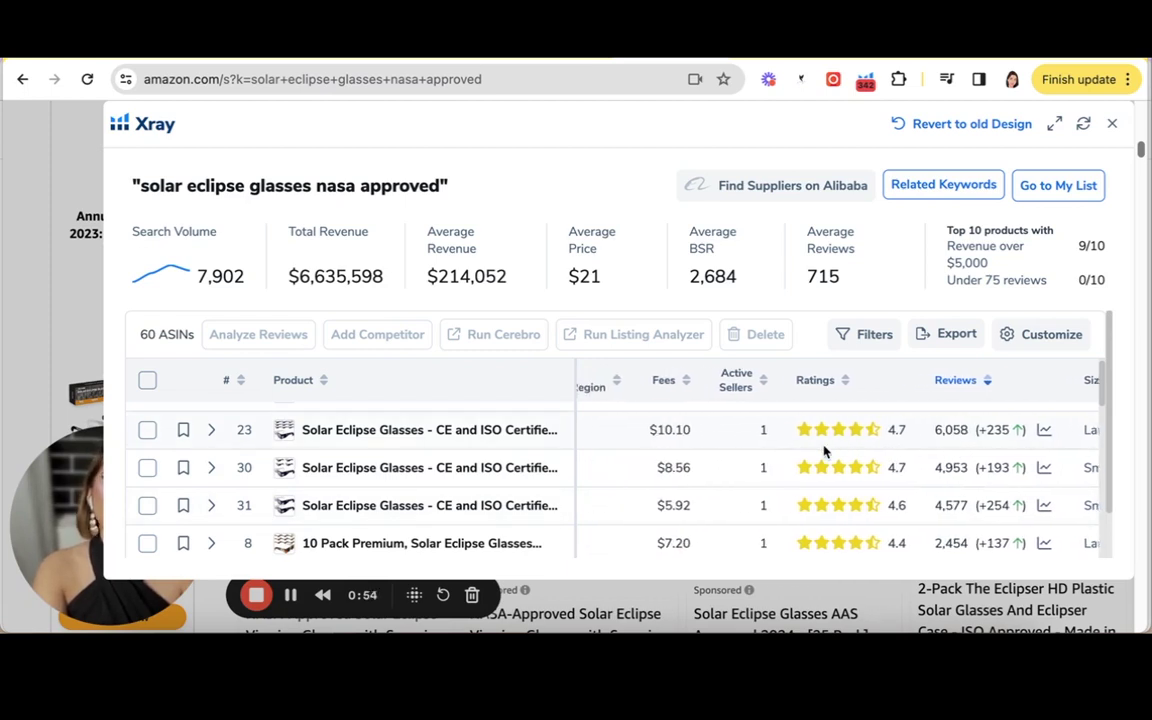
{"action": "scroll", "coordinate": [825, 452], "scroll_direction": "right", "scroll_amount": 3}
{"action": "scroll", "coordinate": [818, 505], "scroll_direction": "down", "scroll_amount": 5}
{"action": "scroll", "coordinate": [818, 508], "scroll_direction": "down", "scroll_amount": 10}
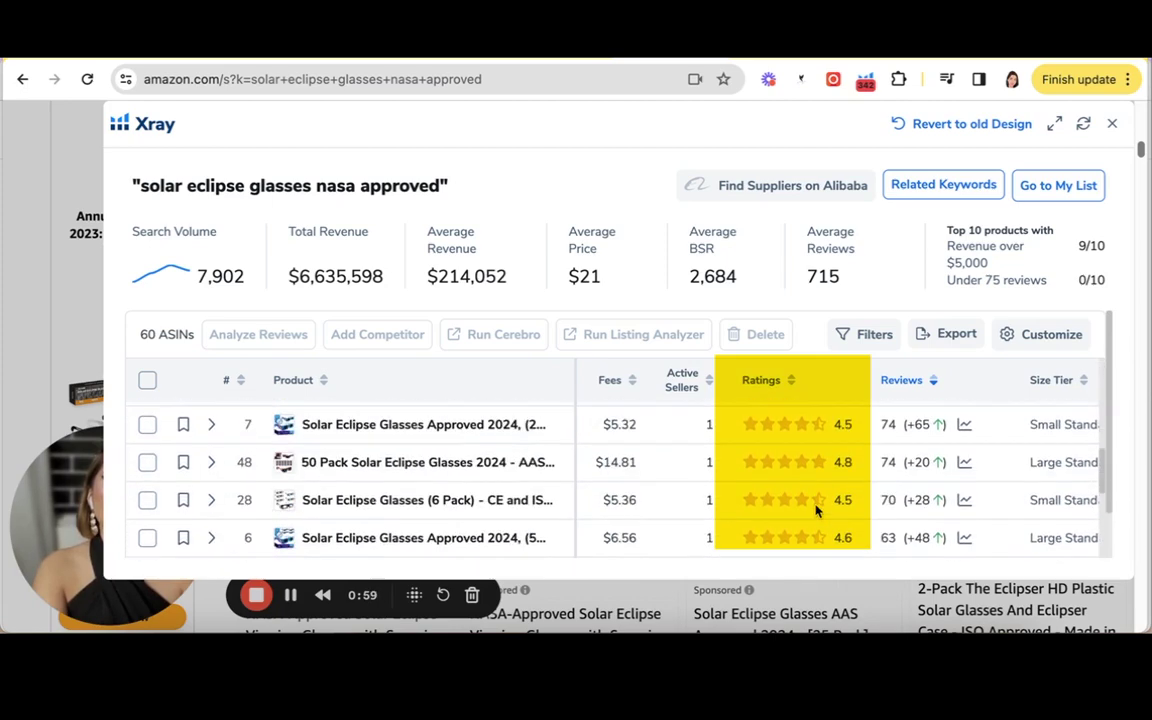
{"action": "scroll", "coordinate": [818, 510], "scroll_direction": "down", "scroll_amount": 5}
{"action": "scroll", "coordinate": [816, 506], "scroll_direction": "up", "scroll_amount": 10}
{"action": "scroll", "coordinate": [816, 505], "scroll_direction": "up", "scroll_amount": 5}
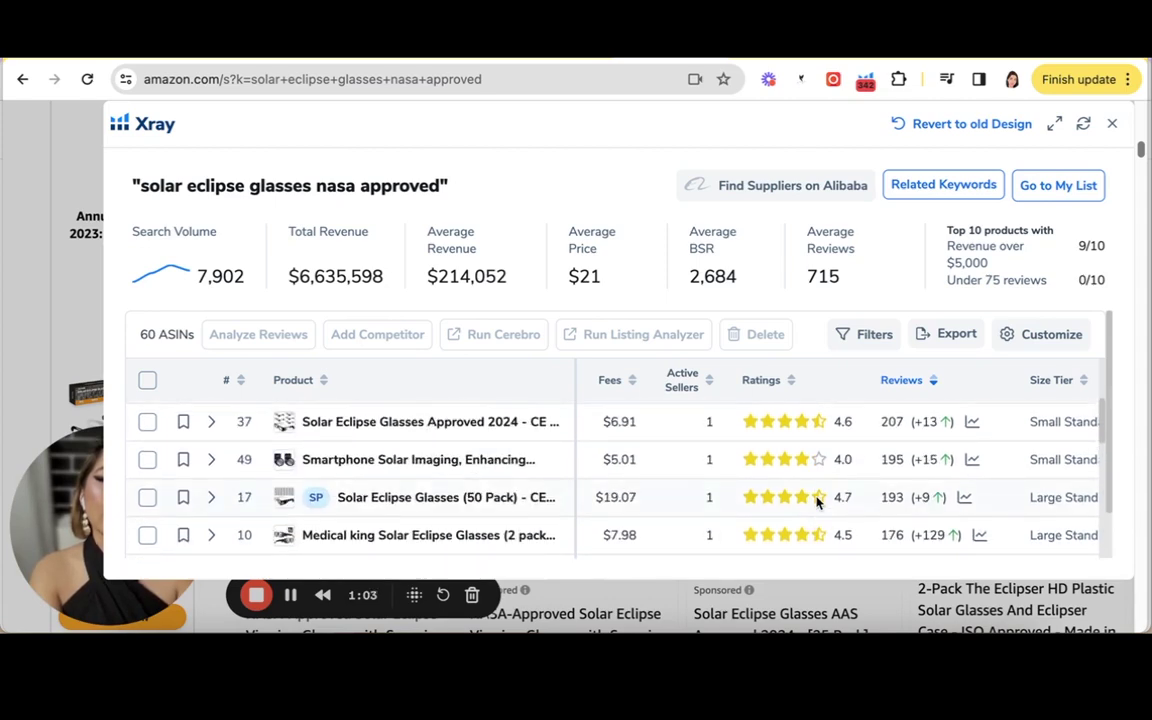
{"action": "scroll", "coordinate": [816, 500], "scroll_direction": "down", "scroll_amount": 5}
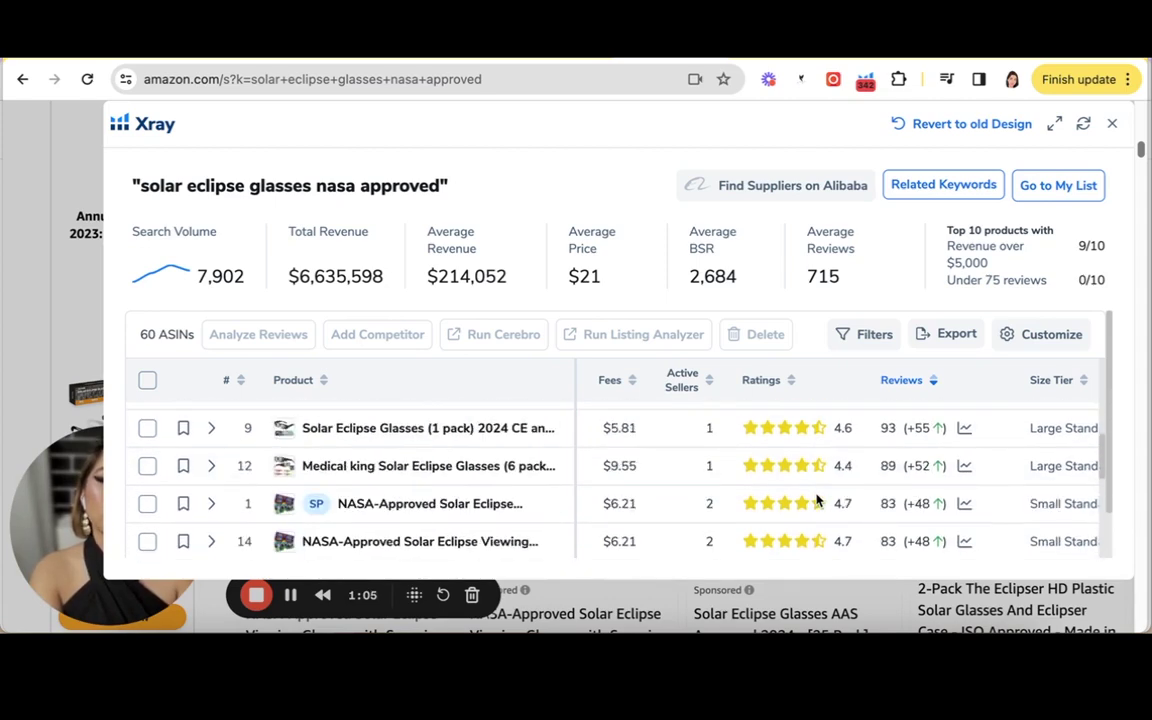
{"action": "scroll", "coordinate": [816, 500], "scroll_direction": "down", "scroll_amount": 10}
{"action": "scroll", "coordinate": [816, 500], "scroll_direction": "up", "scroll_amount": 15}
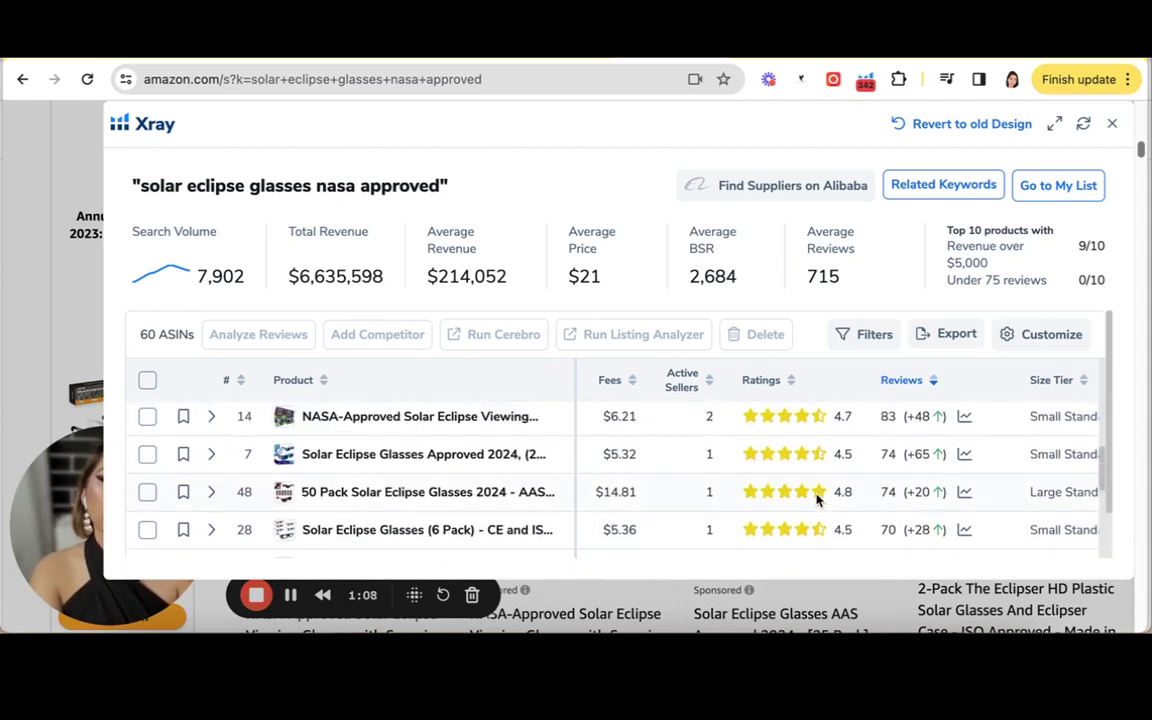
{"action": "scroll", "coordinate": [816, 500], "scroll_direction": "up", "scroll_amount": 5}
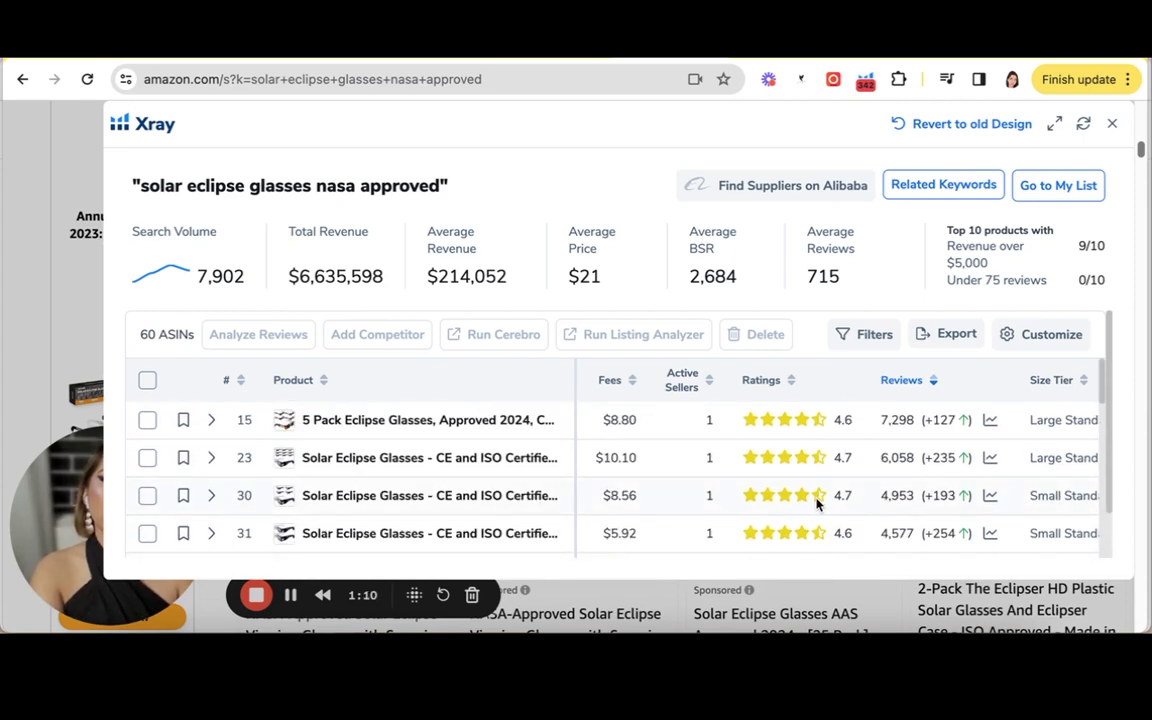
{"action": "scroll", "coordinate": [816, 503], "scroll_direction": "right", "scroll_amount": 2}
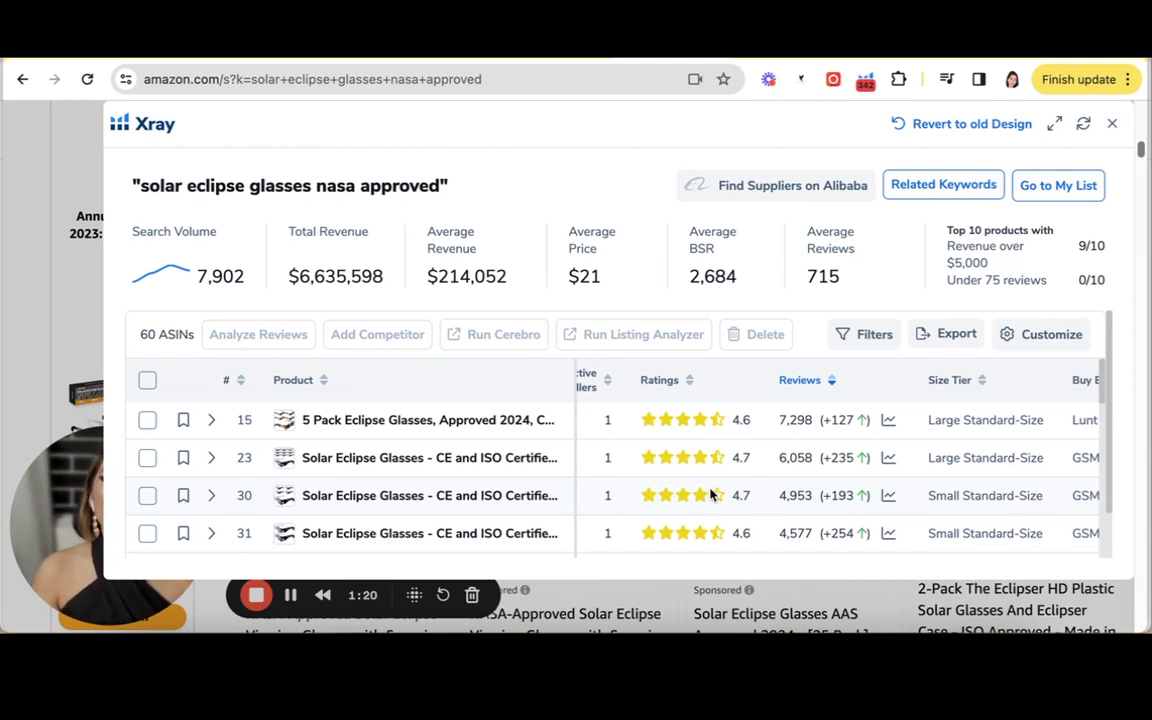
{"action": "scroll", "coordinate": [710, 495], "scroll_direction": "down", "scroll_amount": 3}
{"action": "scroll", "coordinate": [713, 513], "scroll_direction": "down", "scroll_amount": 2}
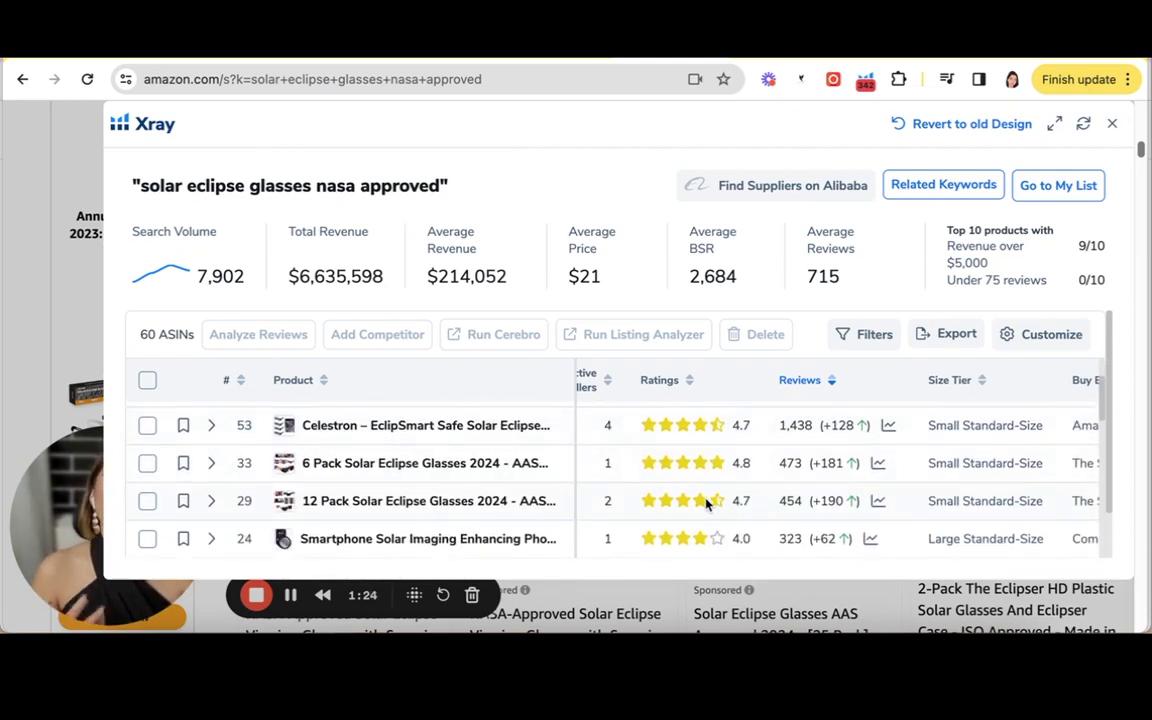
{"action": "scroll", "coordinate": [710, 510], "scroll_direction": "down", "scroll_amount": 4}
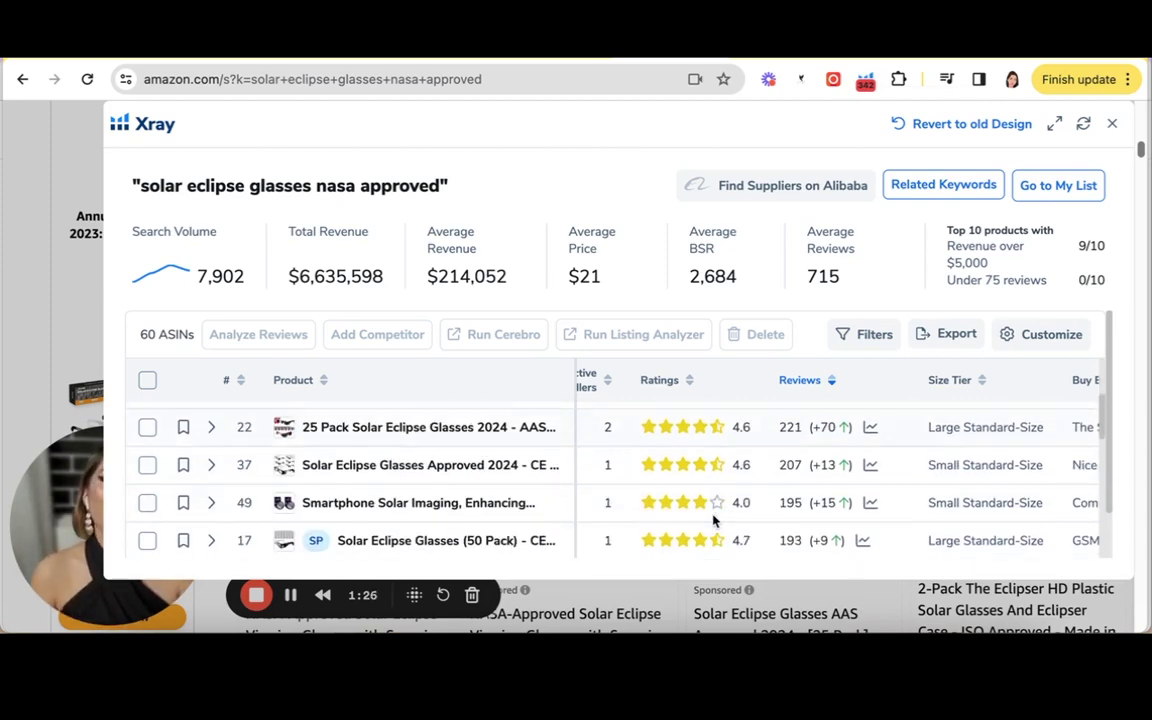
{"action": "scroll", "coordinate": [713, 522], "scroll_direction": "up", "scroll_amount": 10}
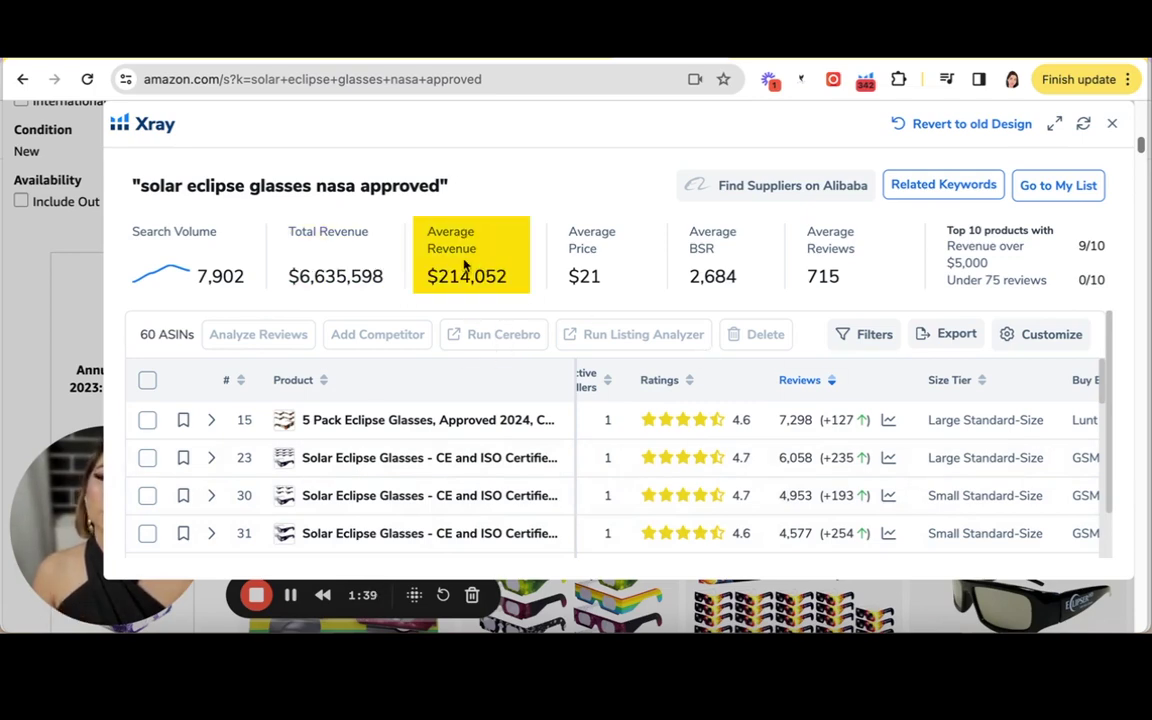
{"action": "scroll", "coordinate": [735, 525], "scroll_direction": "down", "scroll_amount": 5}
{"action": "scroll", "coordinate": [730, 536], "scroll_direction": "down", "scroll_amount": 3}
{"action": "scroll", "coordinate": [733, 522], "scroll_direction": "down", "scroll_amount": 3}
{"action": "scroll", "coordinate": [731, 522], "scroll_direction": "down", "scroll_amount": 5}
{"action": "scroll", "coordinate": [731, 522], "scroll_direction": "up", "scroll_amount": 8}
{"action": "scroll", "coordinate": [735, 515], "scroll_direction": "up", "scroll_amount": 5}
{"action": "scroll", "coordinate": [840, 490], "scroll_direction": "right", "scroll_amount": 2}
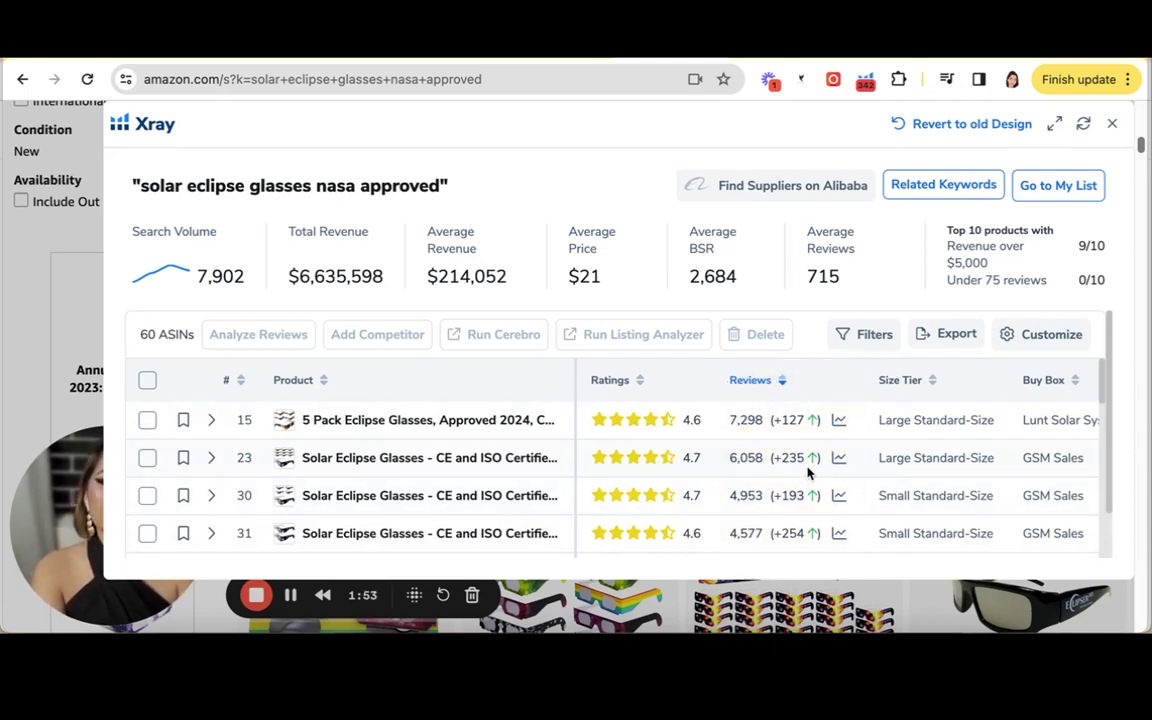
{"action": "scroll", "coordinate": [761, 489], "scroll_direction": "right", "scroll_amount": 3}
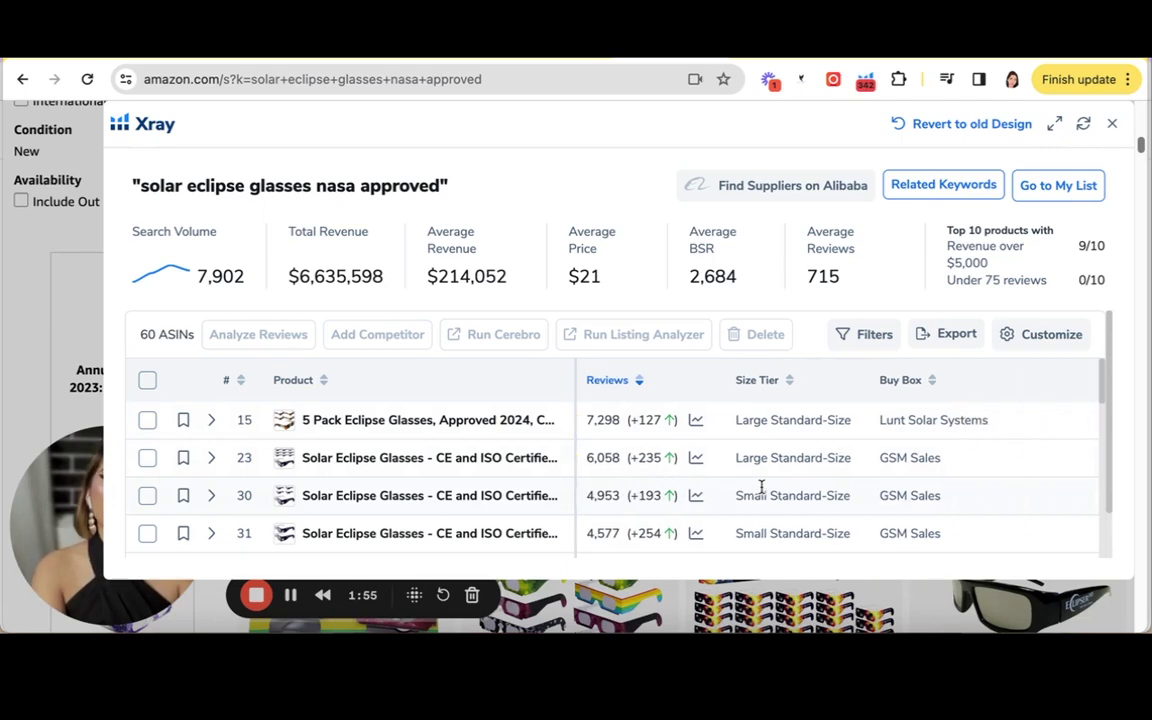
{"action": "scroll", "coordinate": [761, 489], "scroll_direction": "right", "scroll_amount": 5}
{"action": "scroll", "coordinate": [761, 486], "scroll_direction": "left", "scroll_amount": 2}
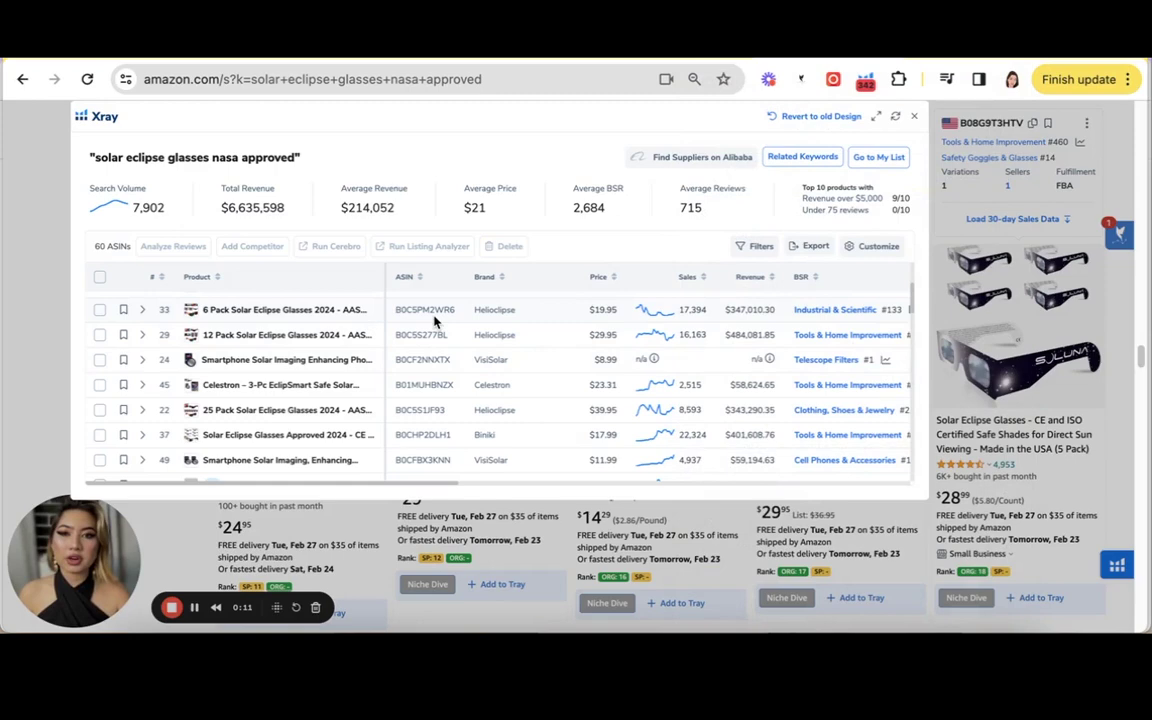
- Open the 30-day sales history chart for the top-row LUNT 5 Pack Eclipse Glasses
{"action": "scroll", "coordinate": [511, 390], "scroll_direction": "down", "scroll_amount": 2}
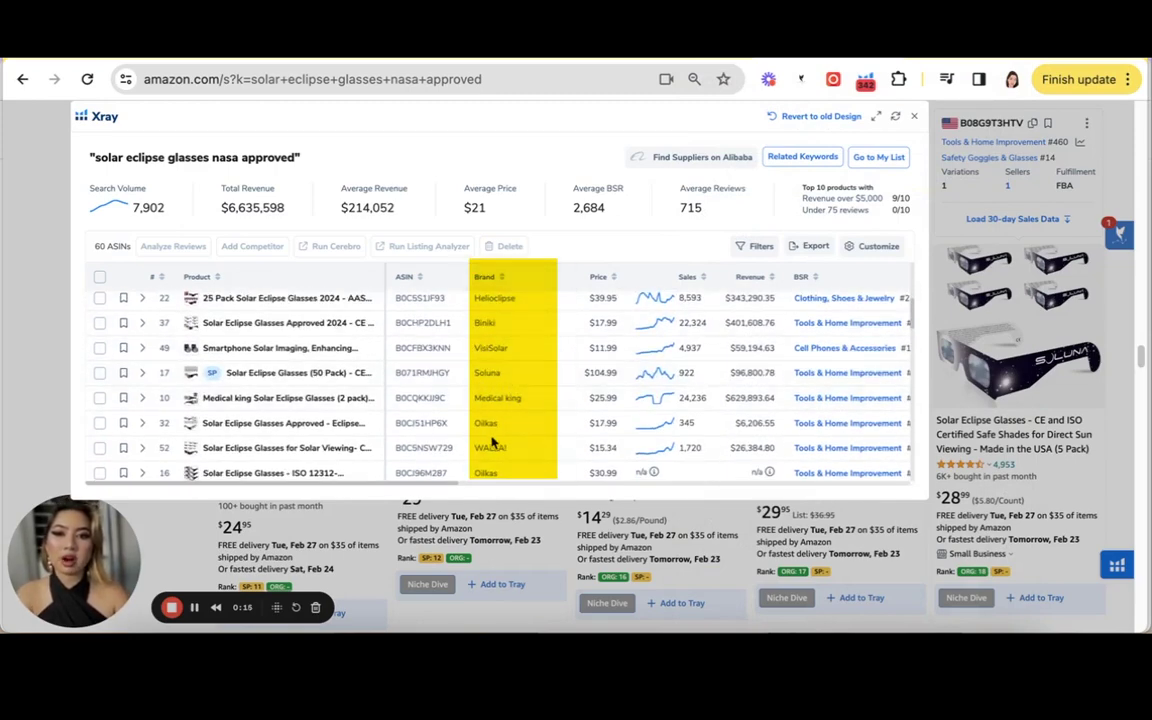
{"action": "scroll", "coordinate": [495, 437], "scroll_direction": "down", "scroll_amount": 5}
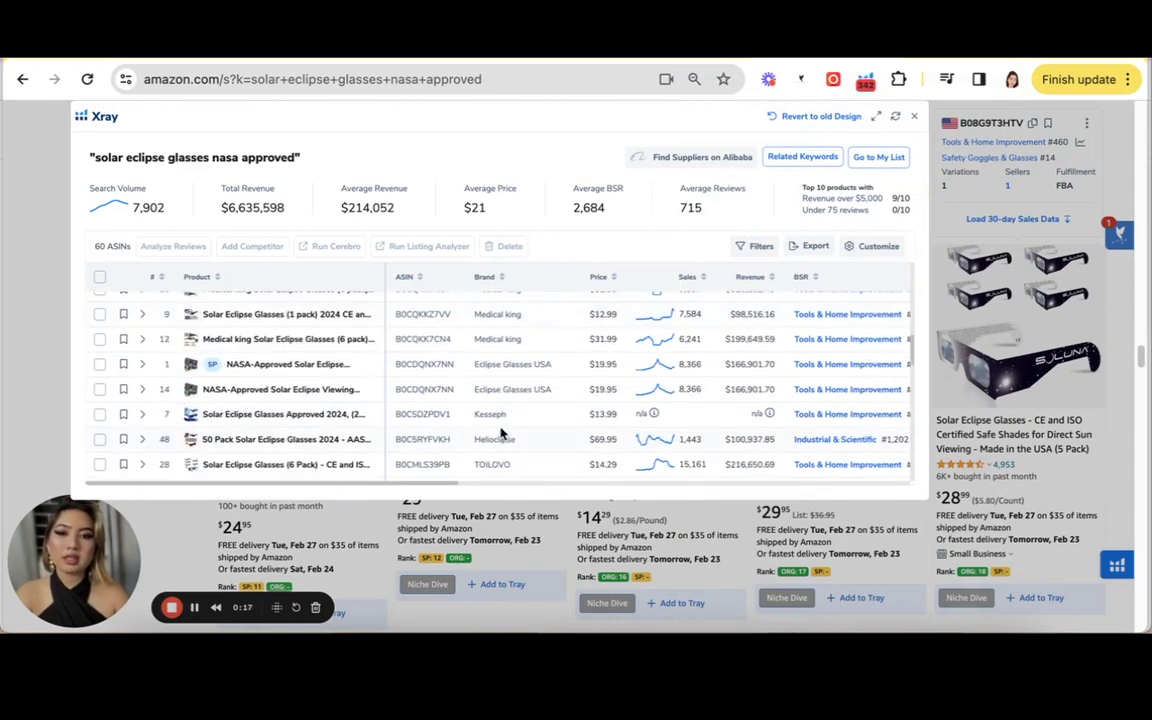
{"action": "scroll", "coordinate": [503, 428], "scroll_direction": "up", "scroll_amount": 5}
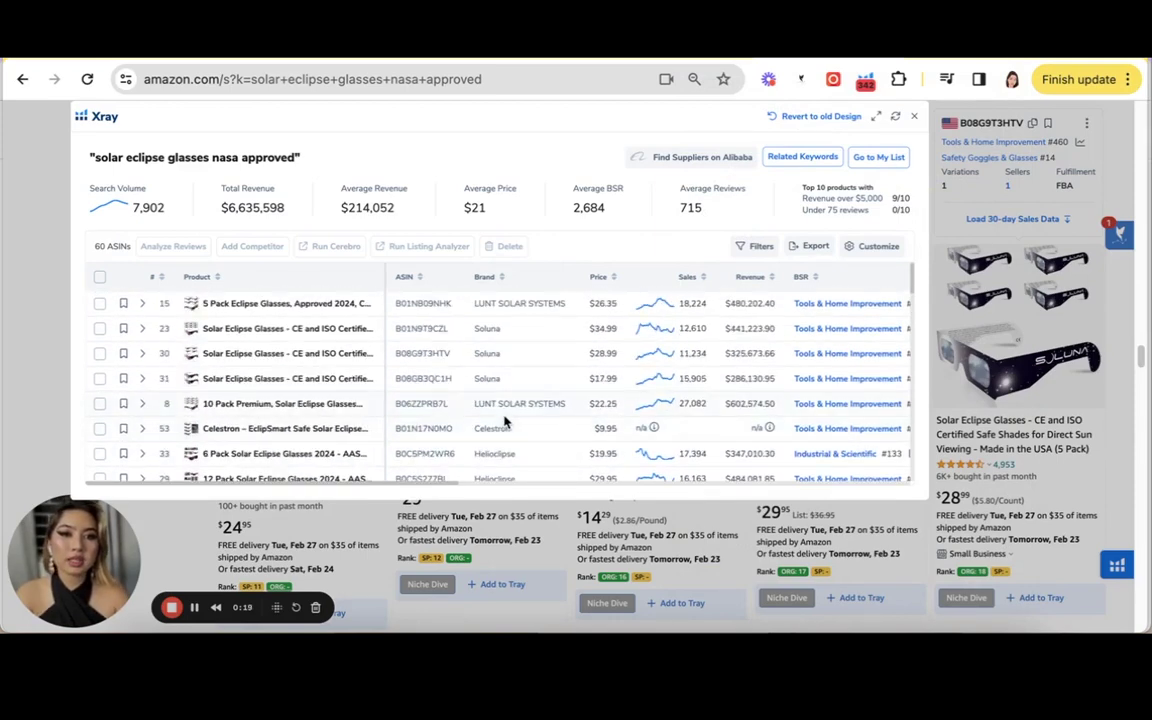
{"action": "scroll", "coordinate": [505, 423], "scroll_direction": "right", "scroll_amount": 6}
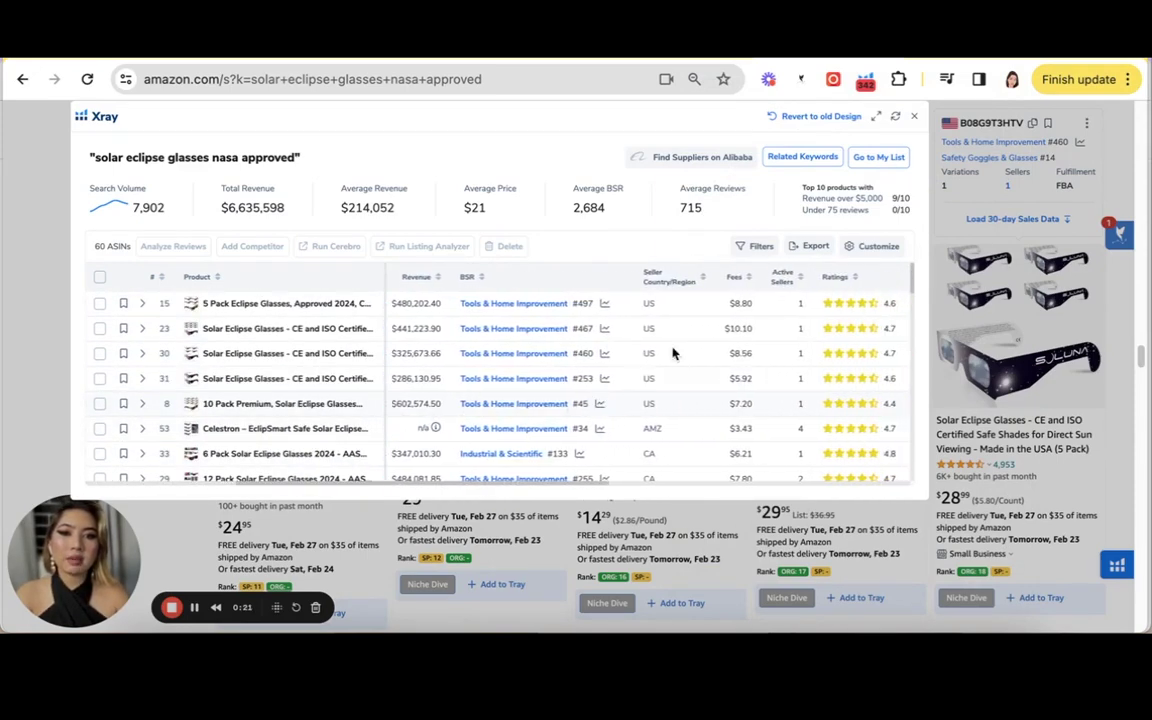
{"action": "scroll", "coordinate": [700, 420], "scroll_direction": "down", "scroll_amount": 8}
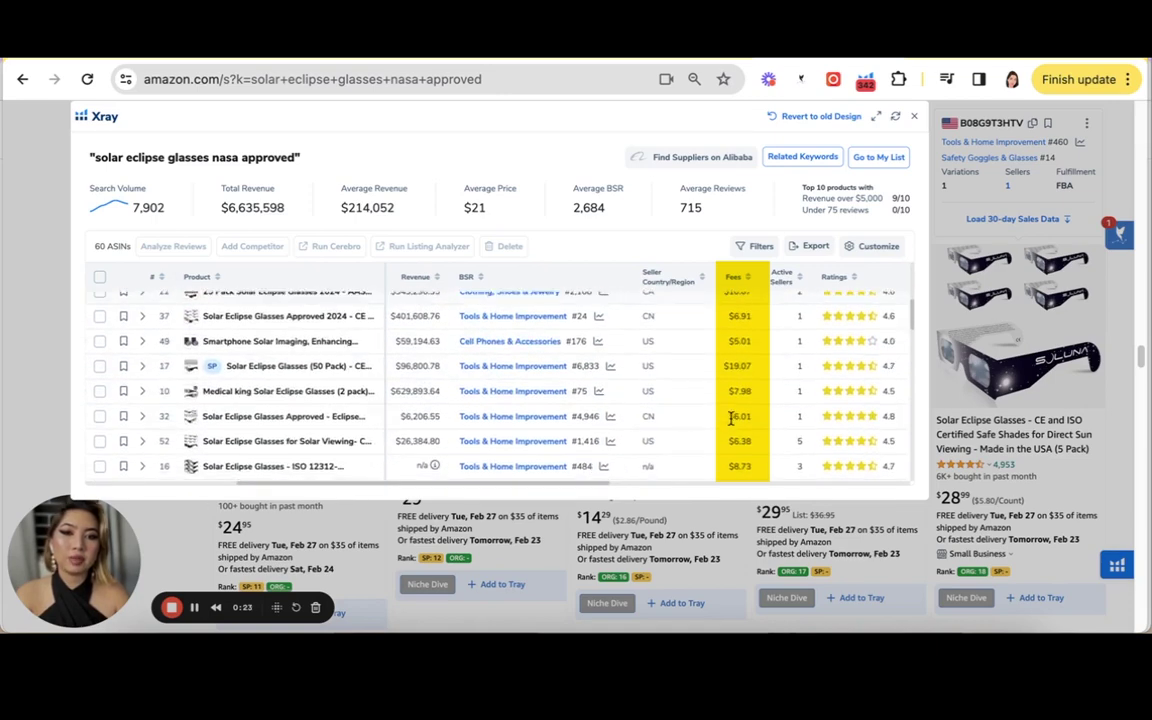
{"action": "scroll", "coordinate": [731, 418], "scroll_direction": "down", "scroll_amount": 3}
{"action": "scroll", "coordinate": [728, 411], "scroll_direction": "left", "scroll_amount": 5}
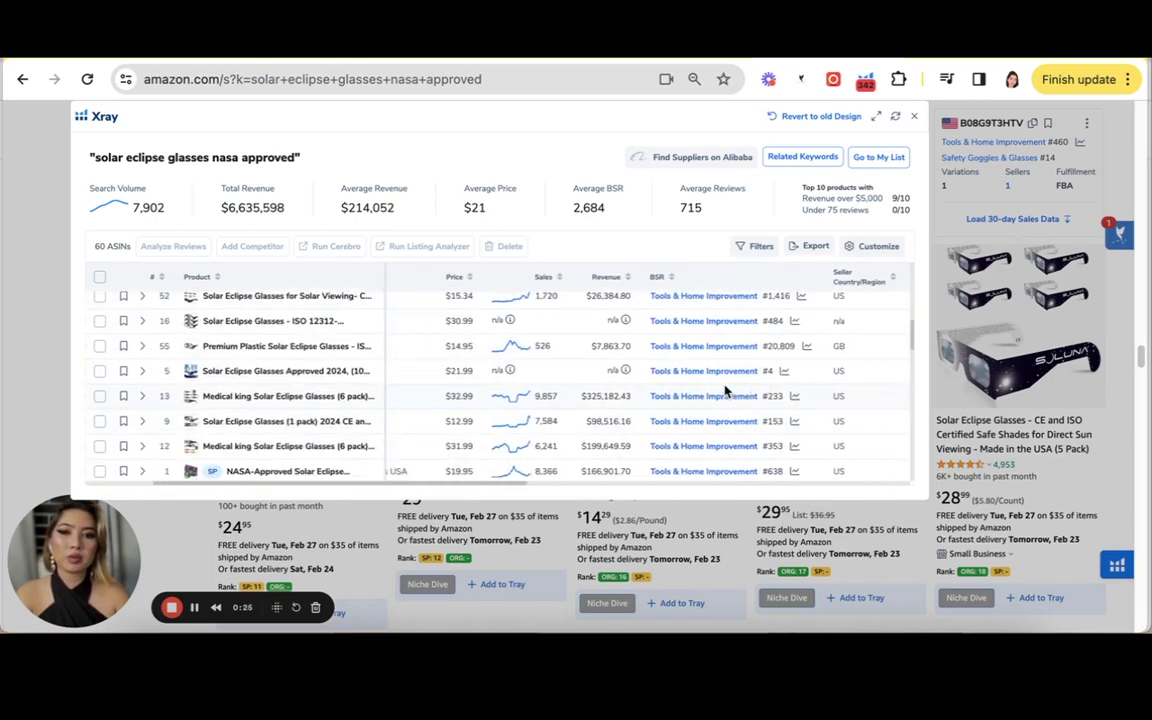
{"action": "scroll", "coordinate": [545, 377], "scroll_direction": "down", "scroll_amount": 3}
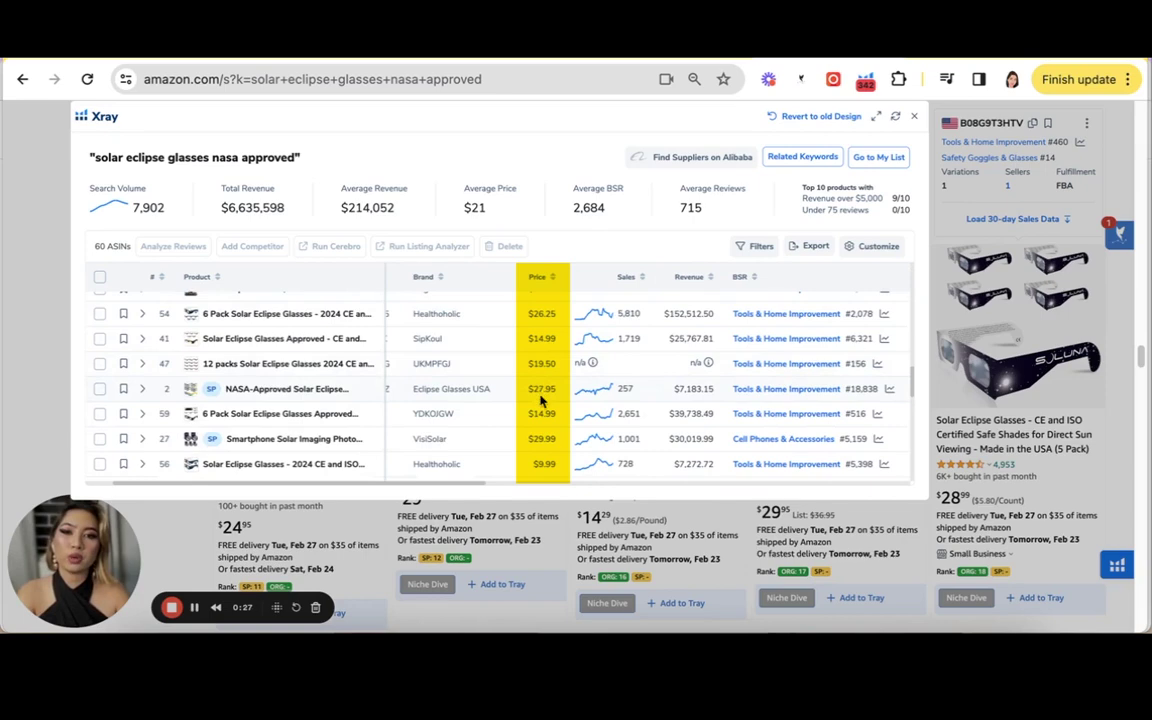
{"action": "scroll", "coordinate": [540, 395], "scroll_direction": "up", "scroll_amount": 15}
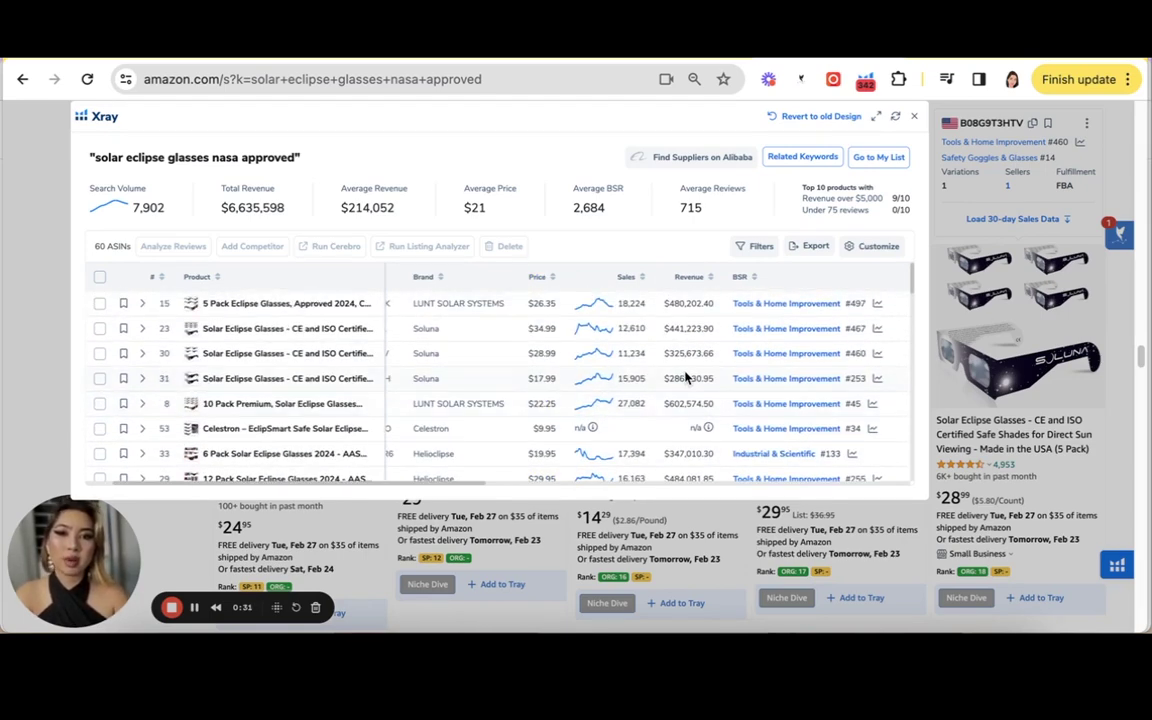
{"action": "scroll", "coordinate": [686, 376], "scroll_direction": "right", "scroll_amount": 1}
{"action": "scroll", "coordinate": [680, 370], "scroll_direction": "left", "scroll_amount": 3}
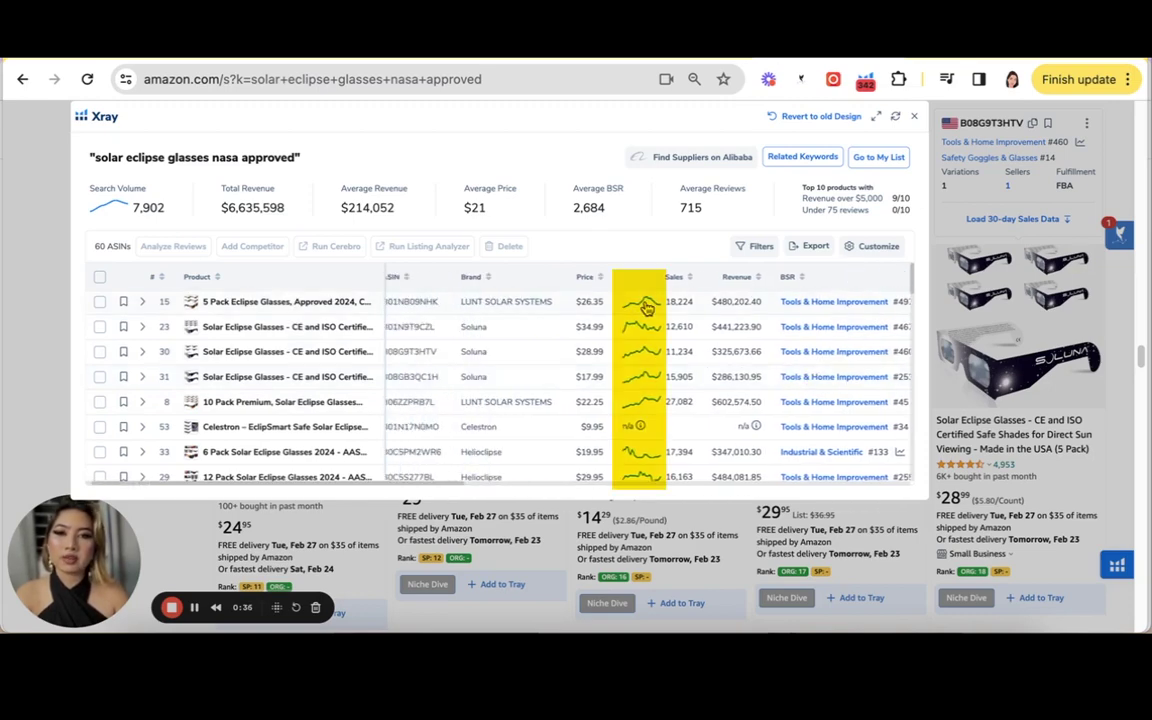
{"action": "left_click", "coordinate": [646, 309]}
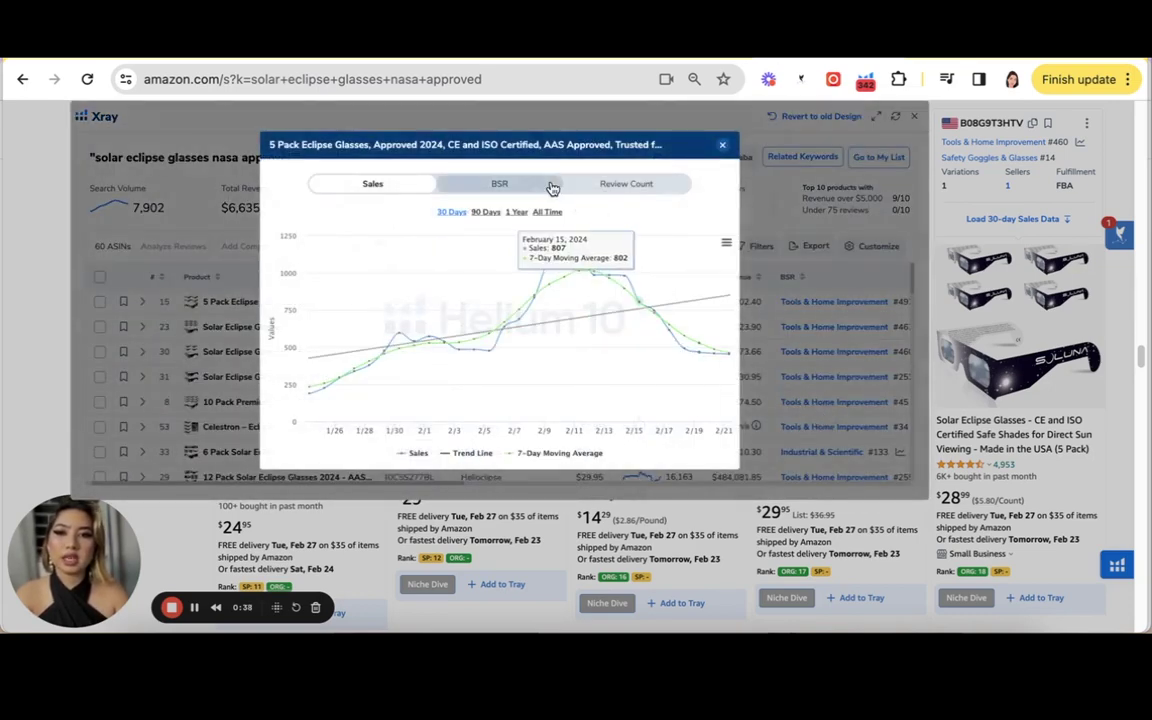
- Compare the LUNT listing's sales chart at 90, 30, then 90 days
{"action": "left_click", "coordinate": [484, 213]}
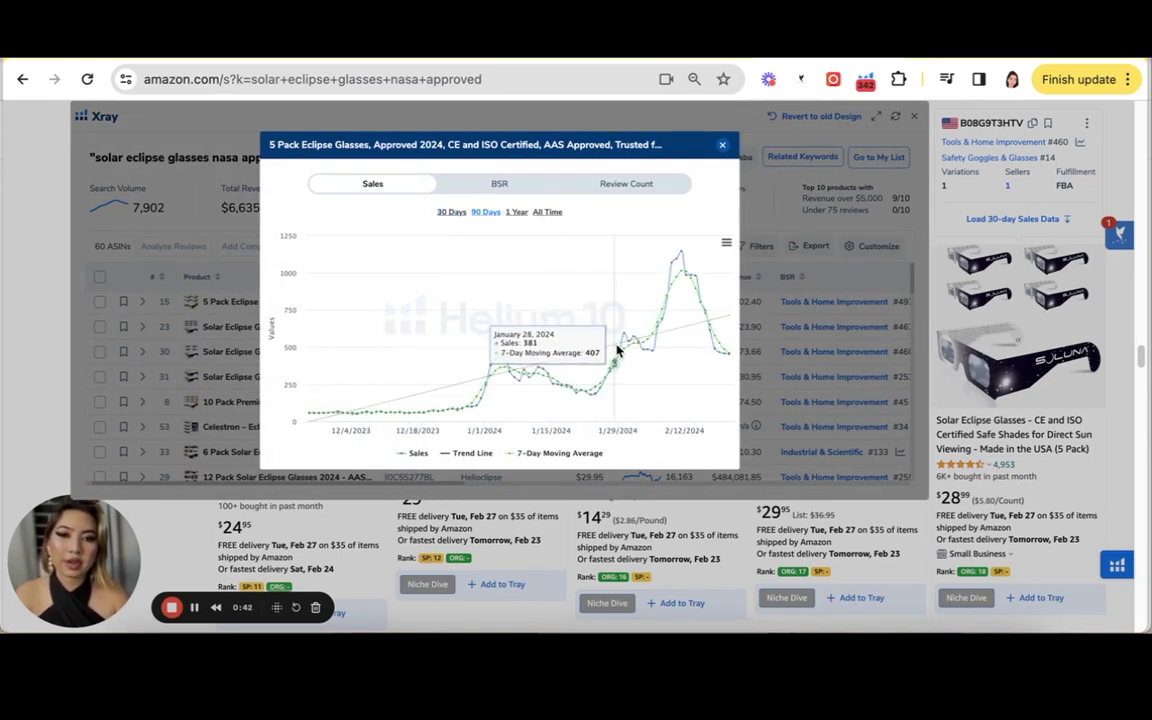
{"action": "left_click", "coordinate": [448, 214]}
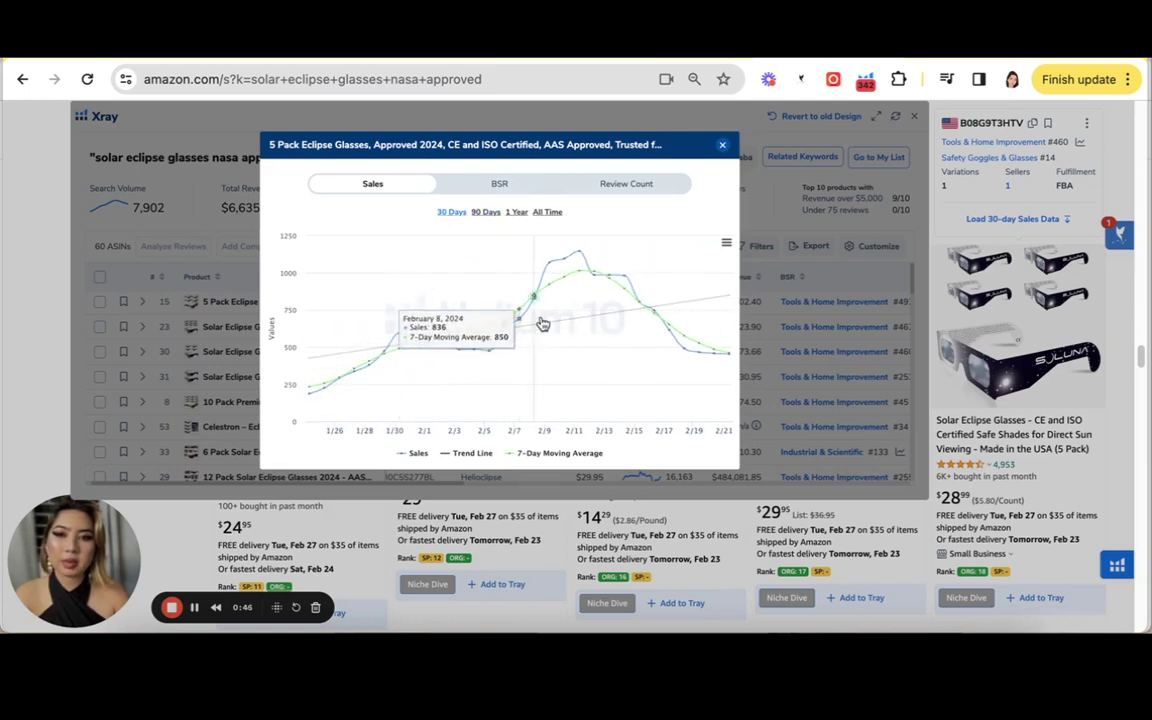
{"action": "left_click", "coordinate": [486, 212]}
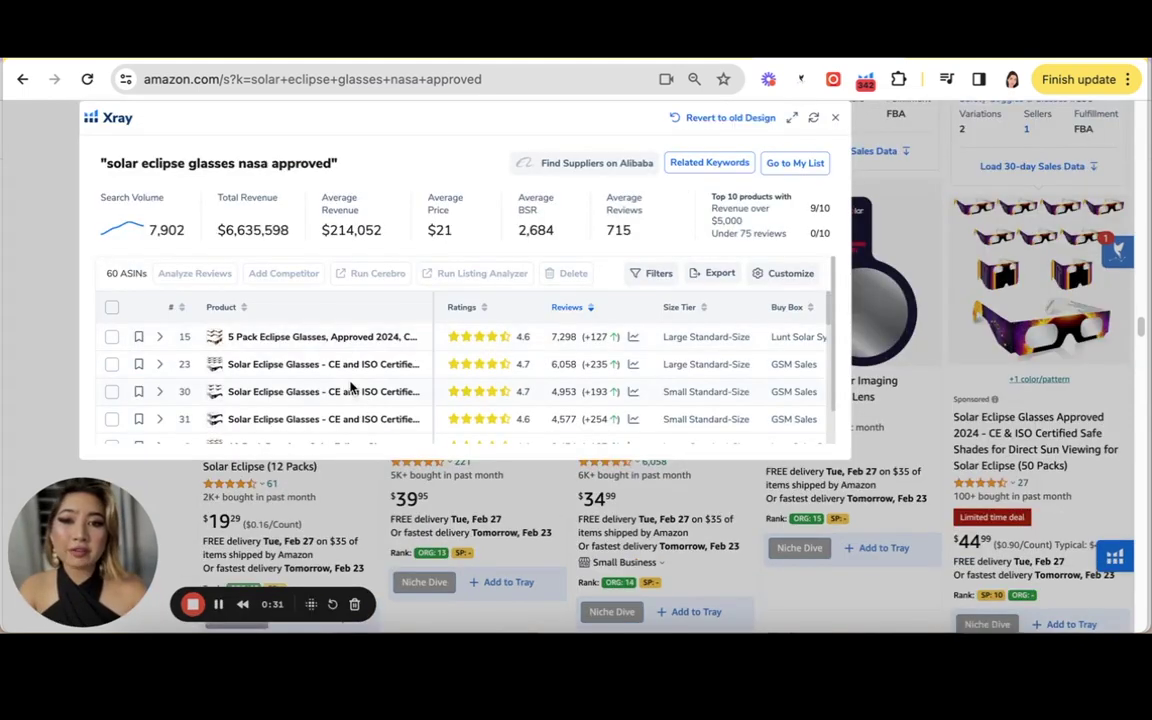
{"action": "scroll", "coordinate": [352, 388], "scroll_direction": "down", "scroll_amount": 1}
{"action": "scroll", "coordinate": [352, 388], "scroll_direction": "down", "scroll_amount": 2}
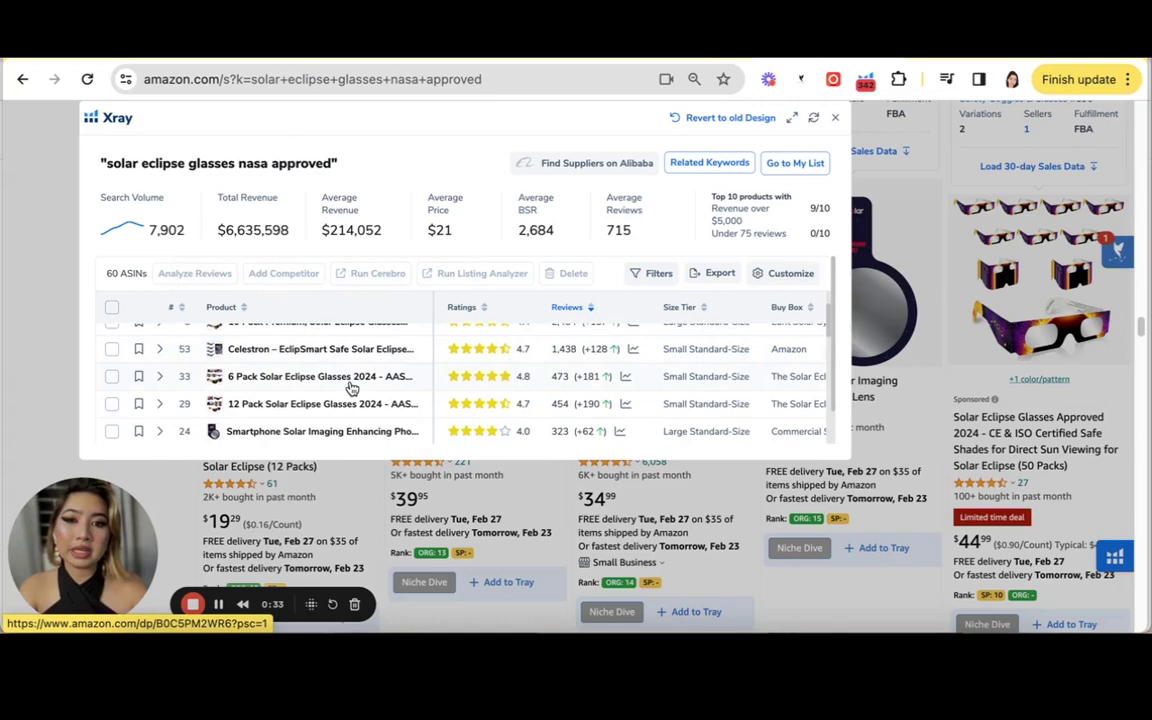
{"action": "scroll", "coordinate": [352, 380], "scroll_direction": "up", "scroll_amount": 3}
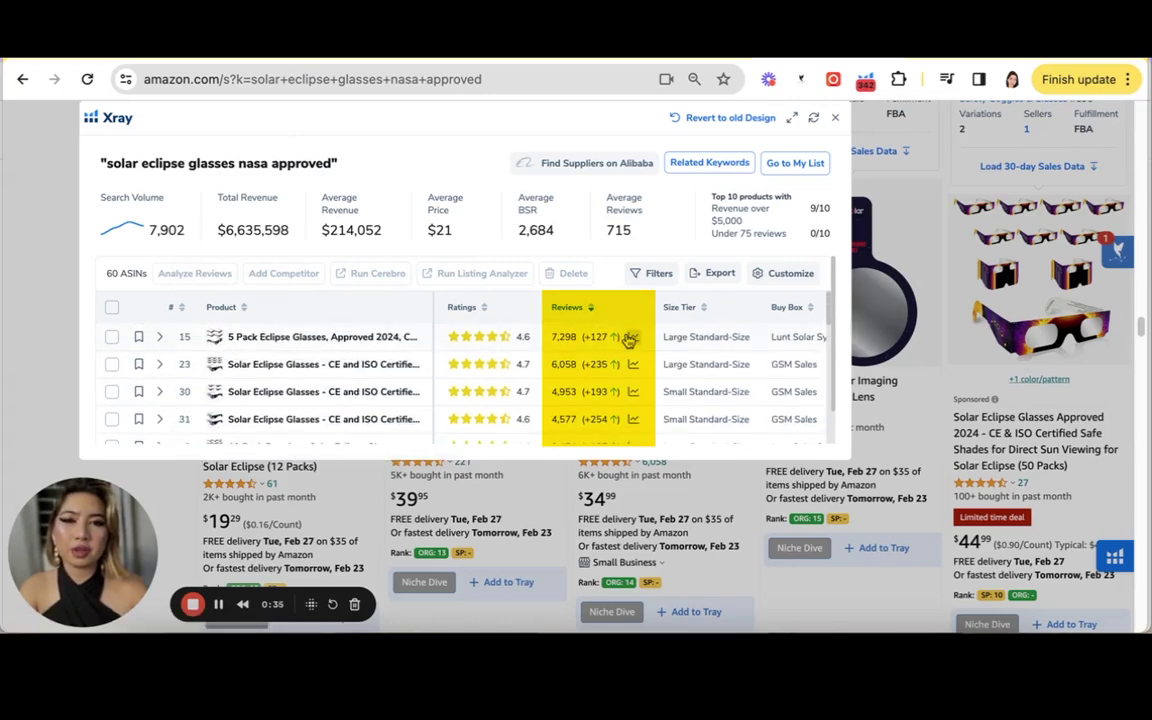
{"action": "left_click", "coordinate": [633, 336]}
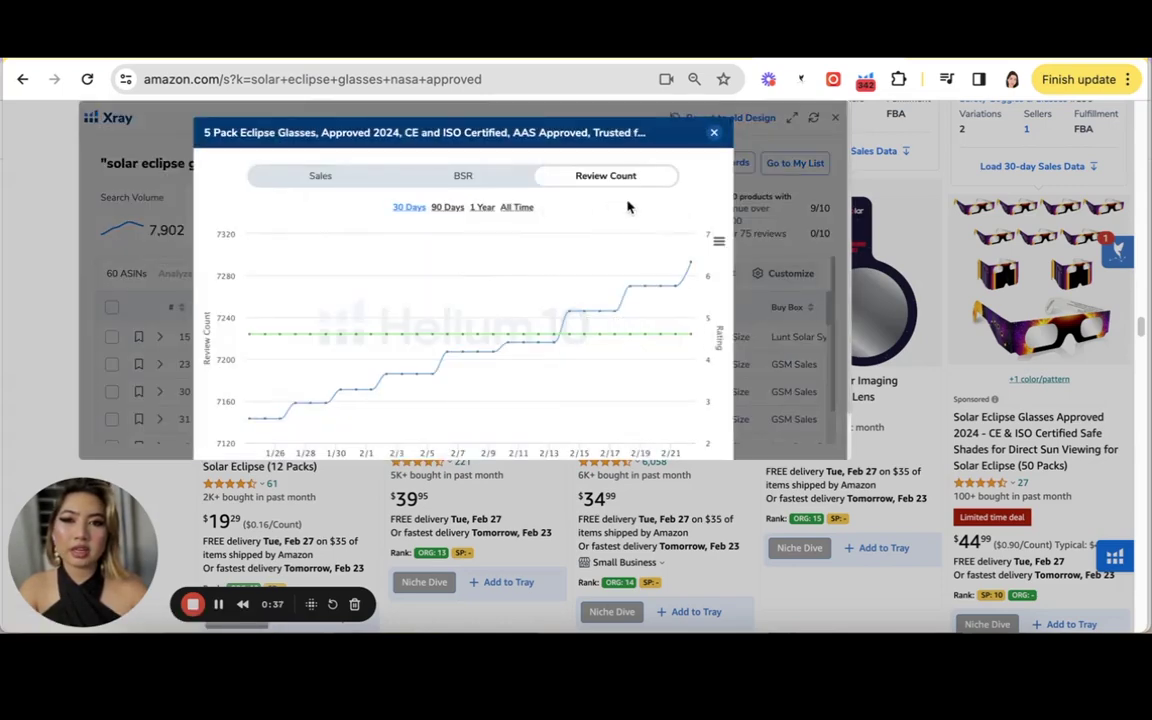
{"action": "left_click", "coordinate": [447, 208]}
{"action": "left_click", "coordinate": [409, 208]}
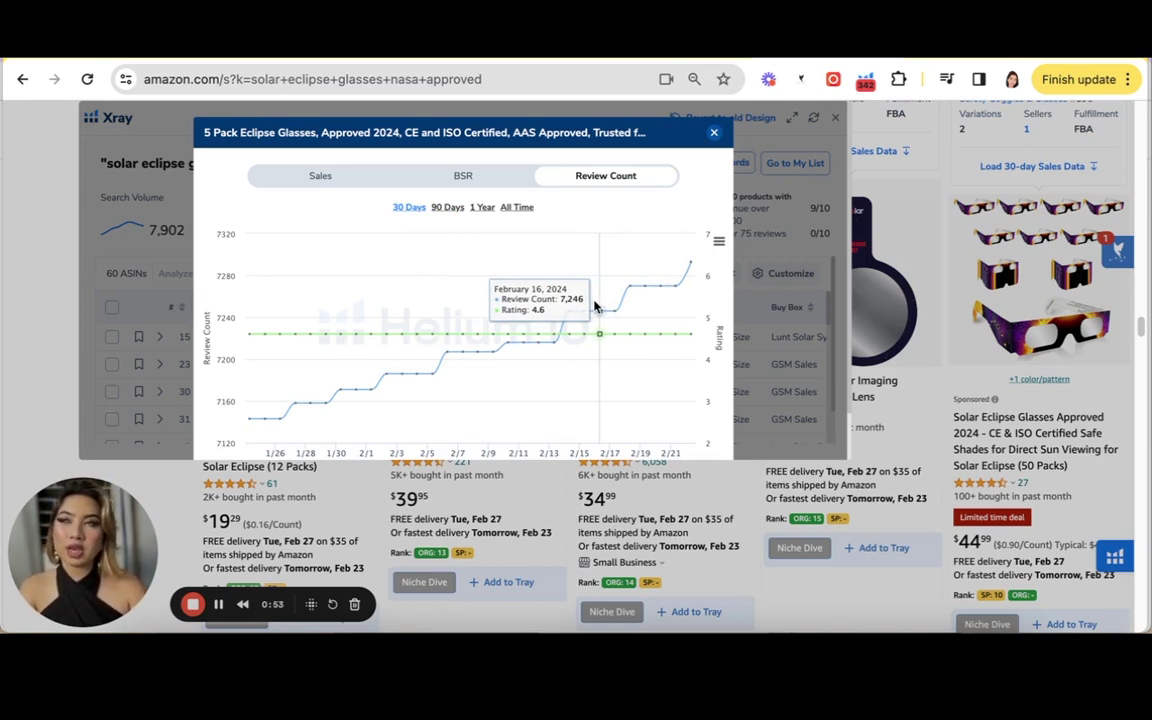
{"action": "left_click", "coordinate": [713, 132]}
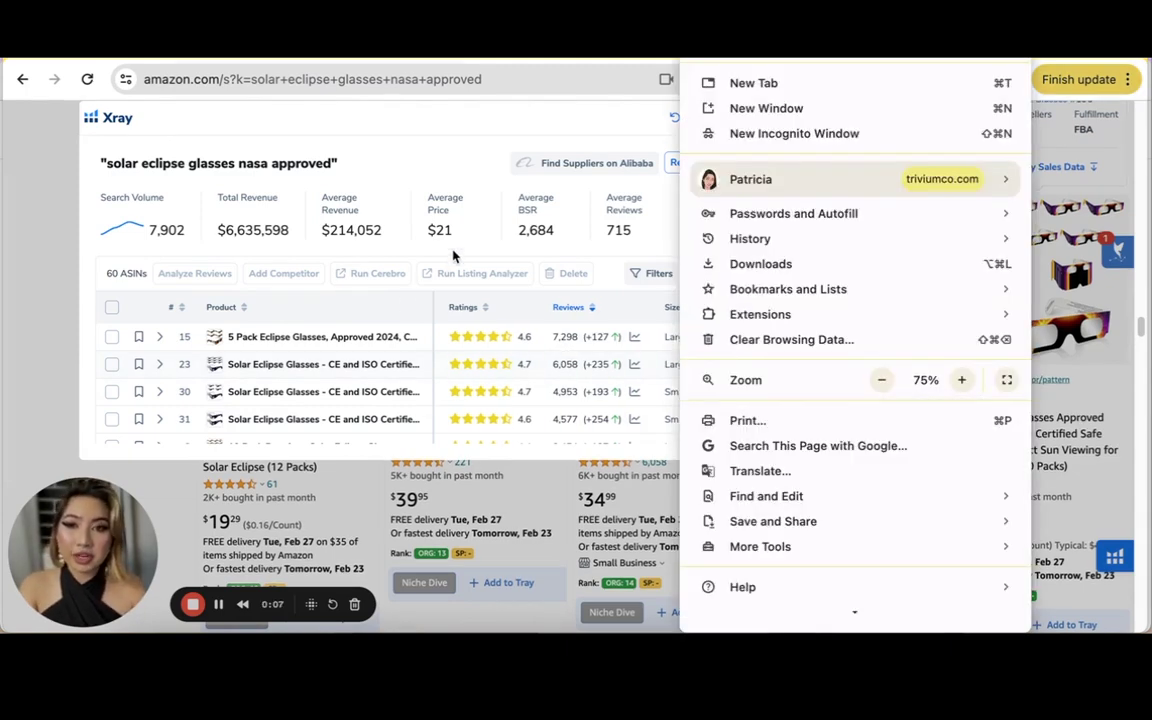
{"action": "left_click", "coordinate": [463, 255]}
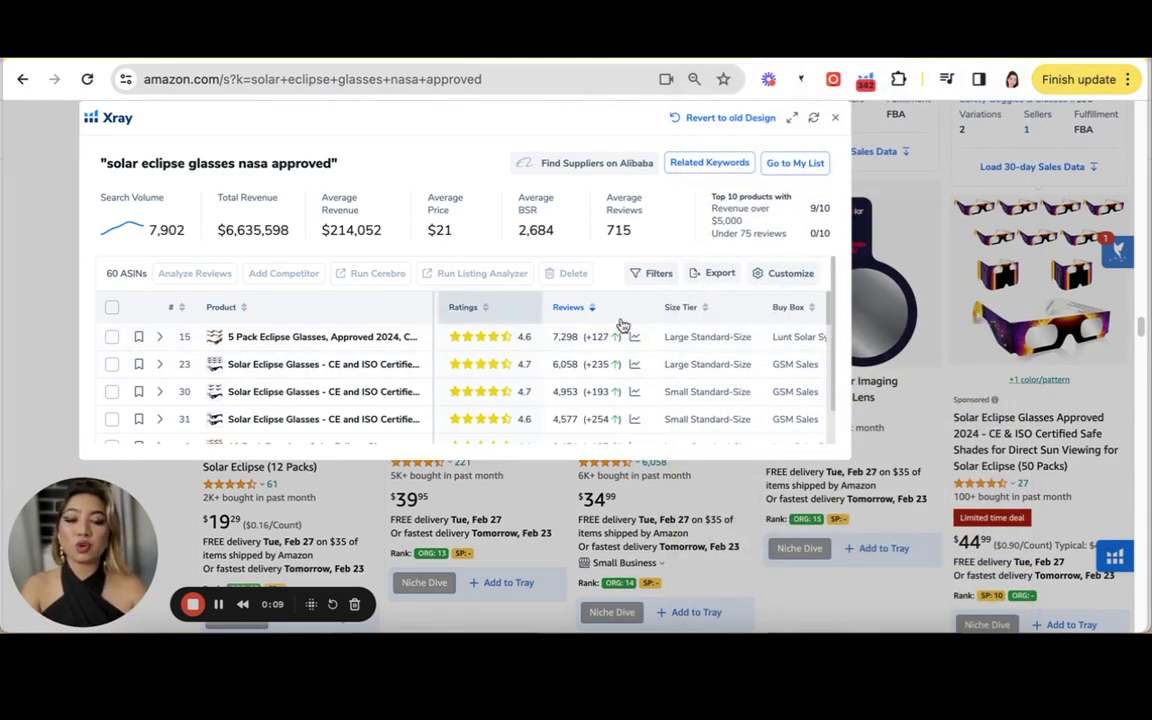
{"action": "scroll", "coordinate": [655, 330], "scroll_direction": "right", "scroll_amount": 6}
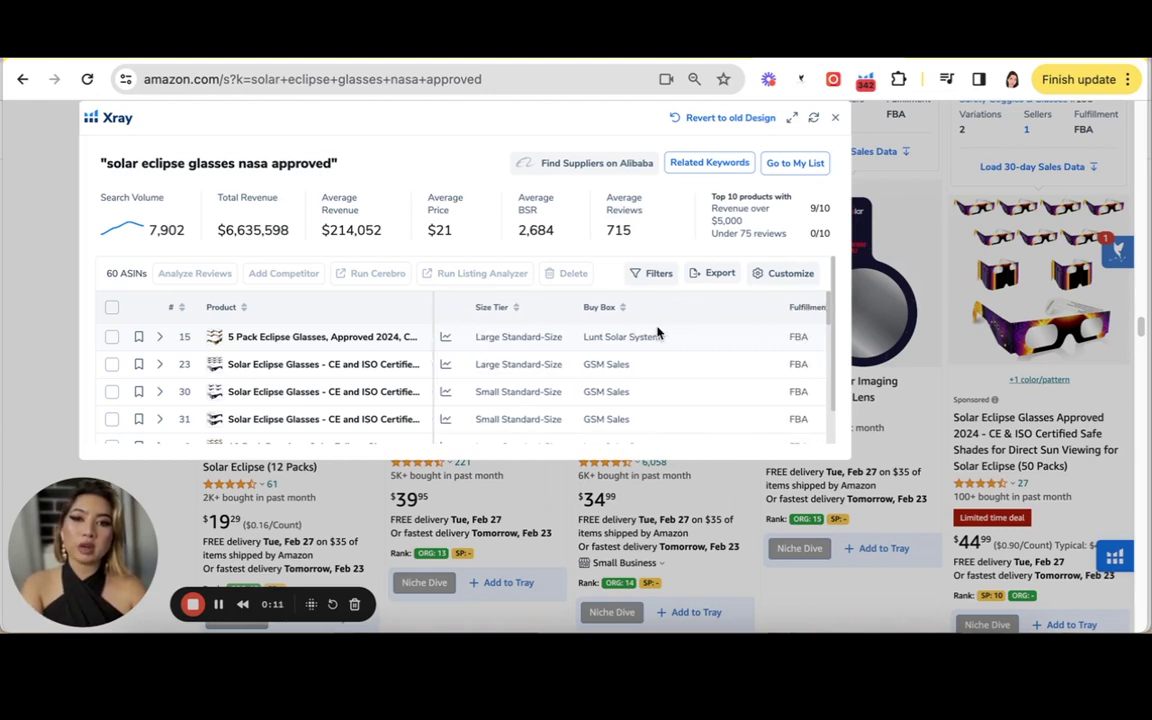
{"action": "scroll", "coordinate": [657, 333], "scroll_direction": "right", "scroll_amount": 5}
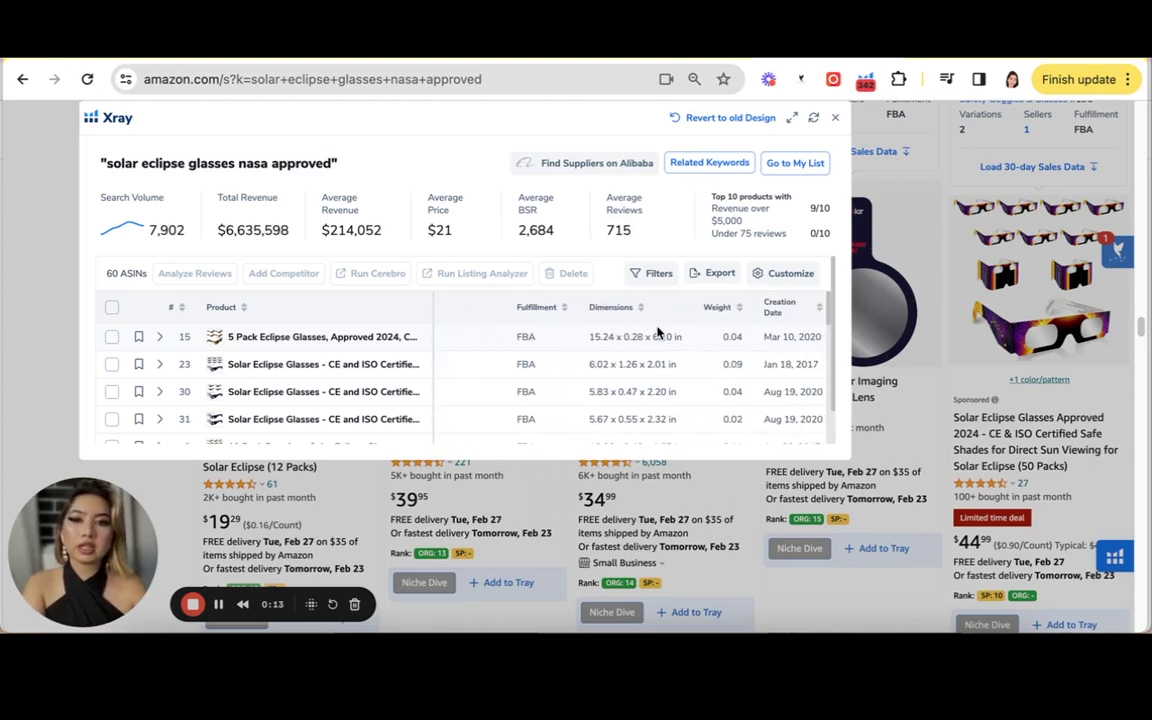
{"action": "scroll", "coordinate": [657, 333], "scroll_direction": "left", "scroll_amount": 10}
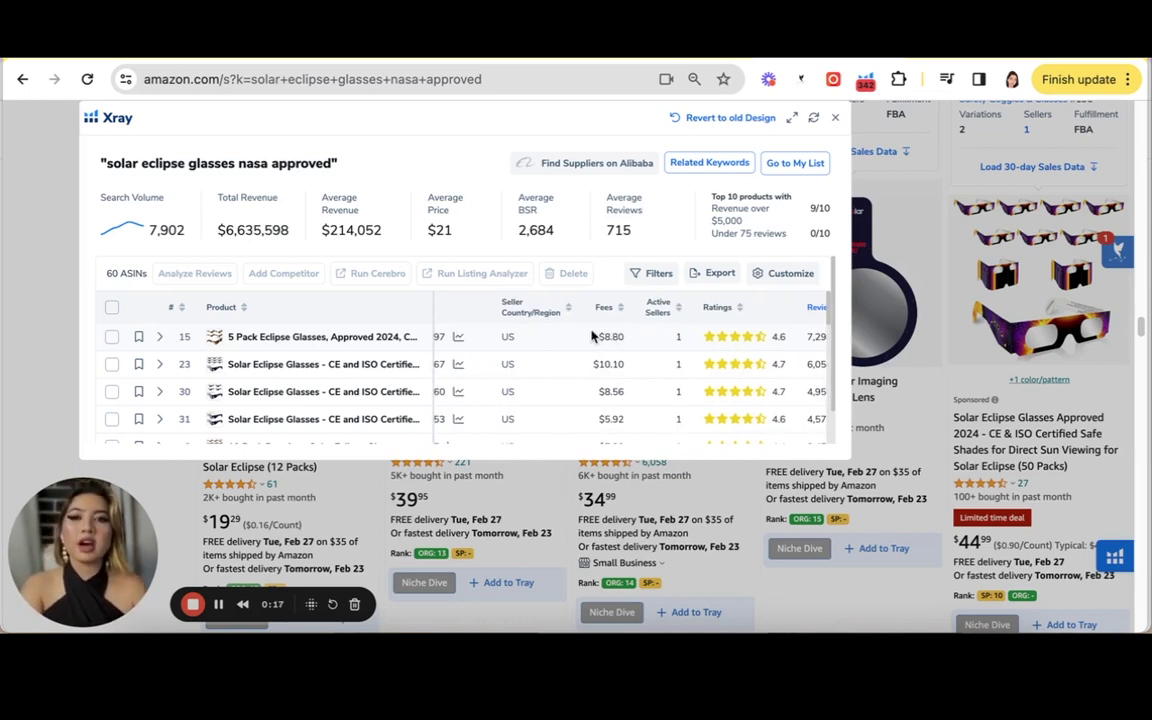
{"action": "scroll", "coordinate": [580, 320], "scroll_direction": "left", "scroll_amount": 3}
{"action": "scroll", "coordinate": [604, 305], "scroll_direction": "right", "scroll_amount": 3}
{"action": "scroll", "coordinate": [670, 322], "scroll_direction": "right", "scroll_amount": 4}
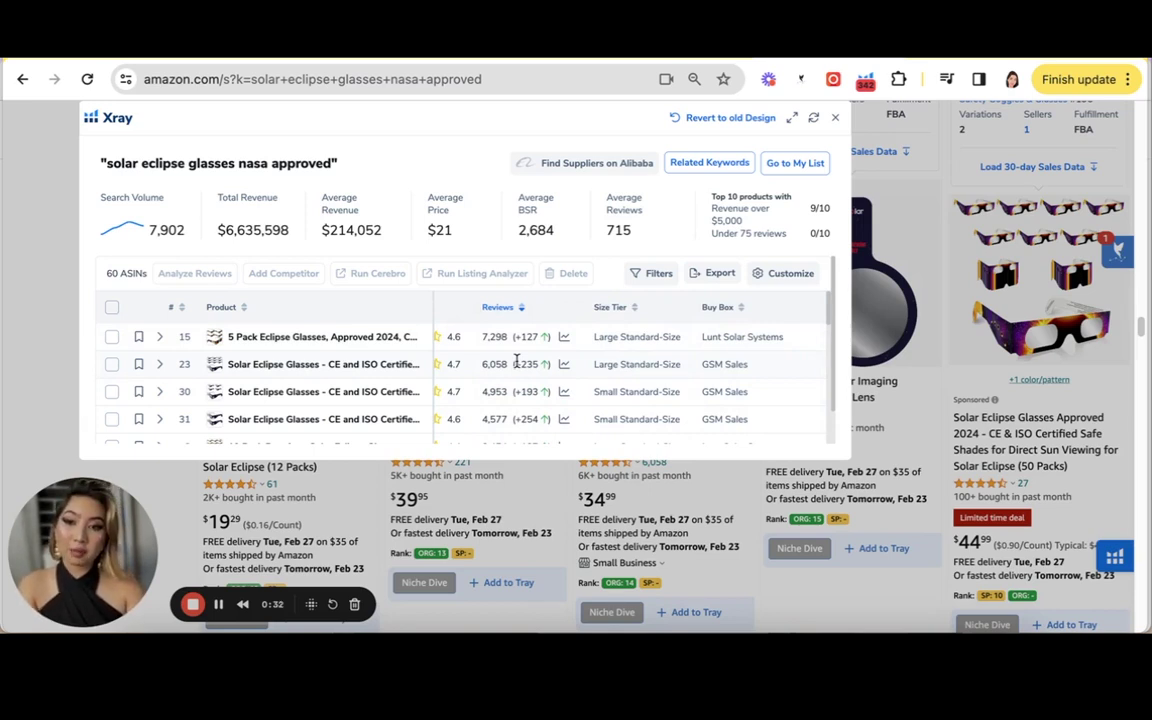
{"action": "scroll", "coordinate": [516, 362], "scroll_direction": "left", "scroll_amount": 10}
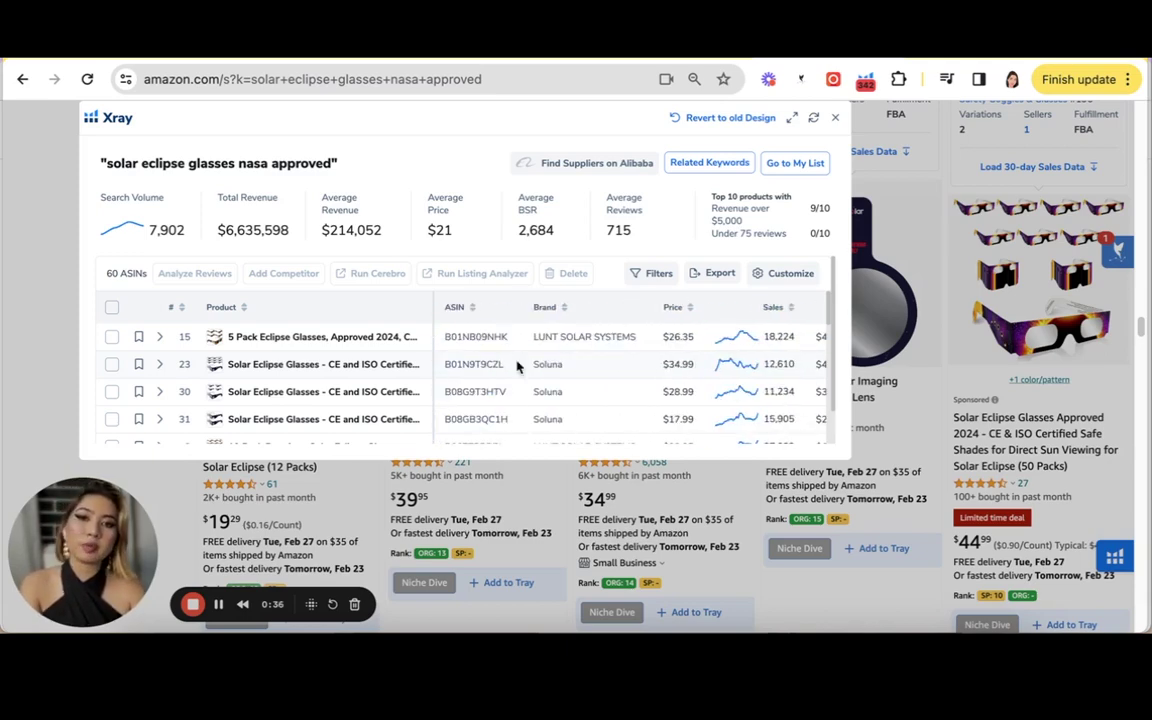